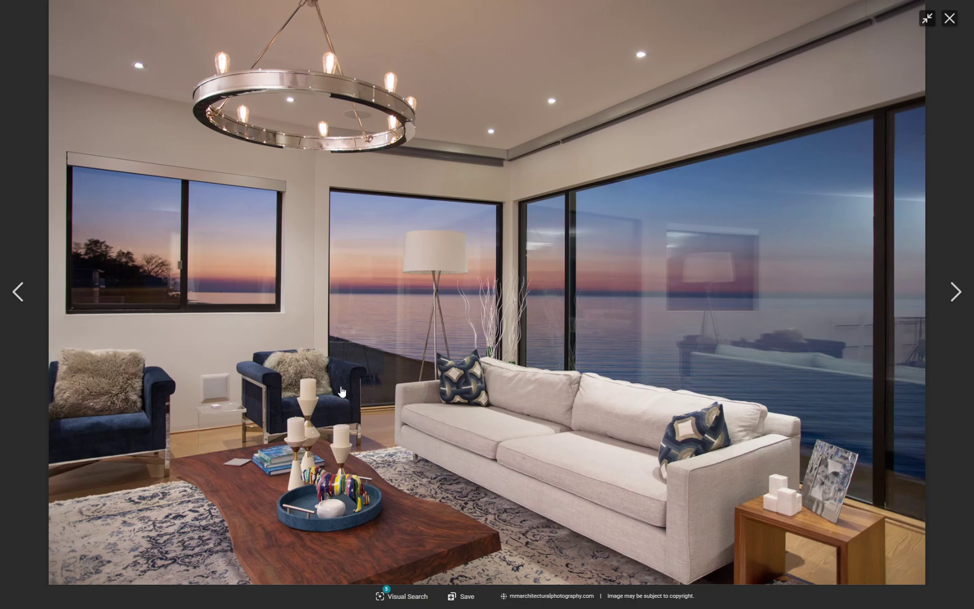
Close the full-screen image, switch to Maya, and examine the V-Ray attributes of the leftmost front cube.
key(Escape)
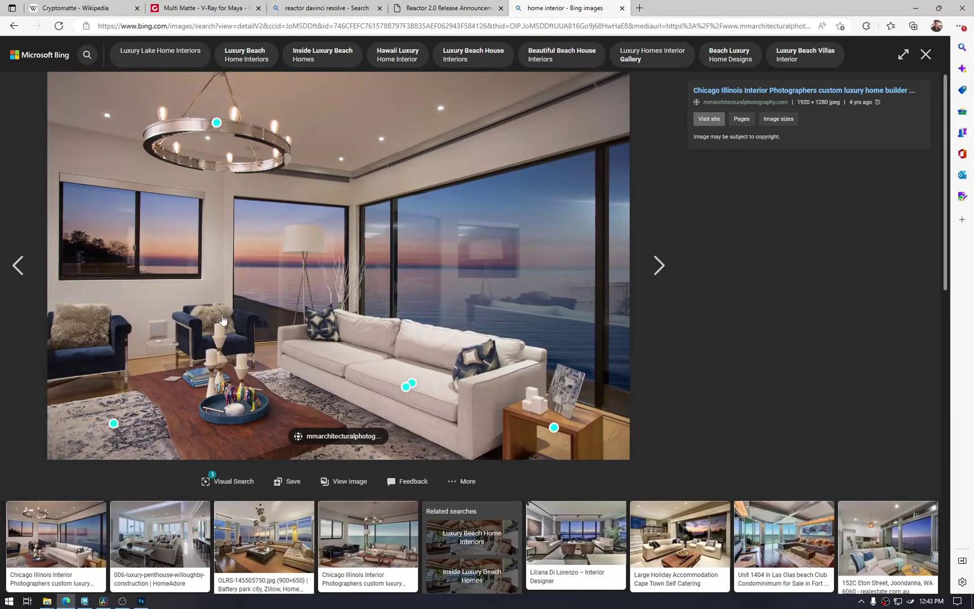
click(87, 602)
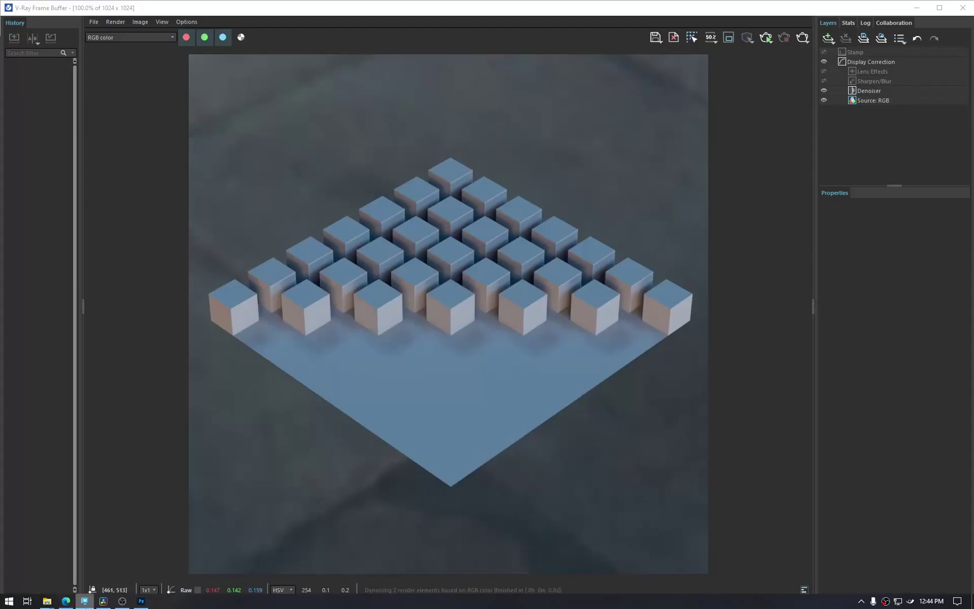
click(916, 7)
click(261, 310)
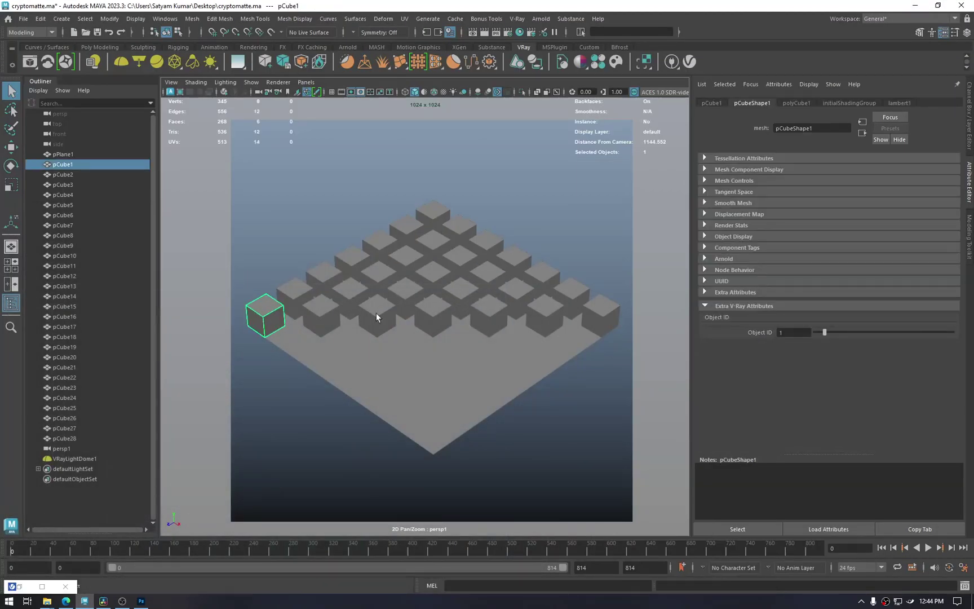
click(777, 84)
mouse_move(791, 125)
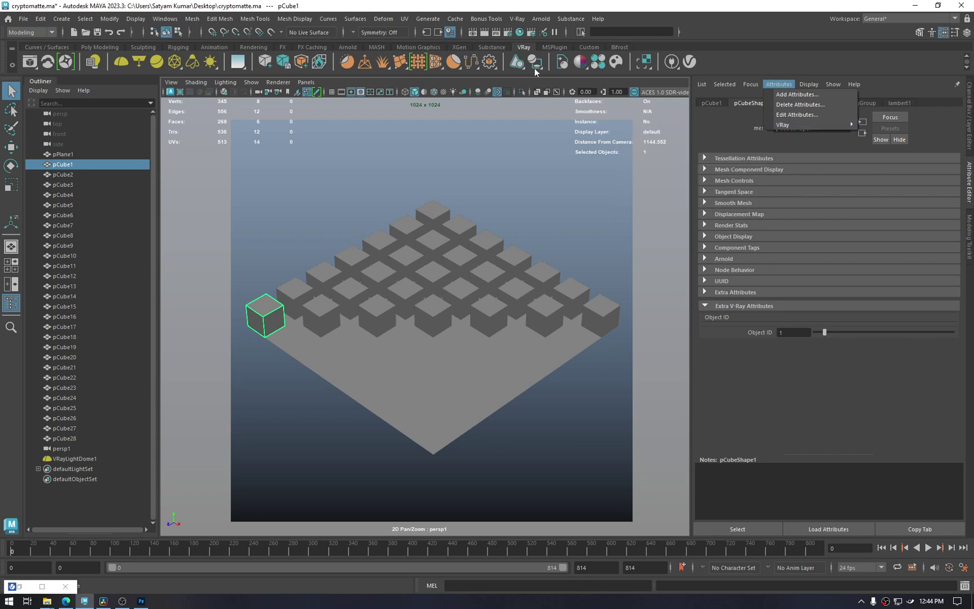
Inspect the vrayRE_Multi_Matte render element's red, green and blue object ID settings in the render settings.
click(509, 33)
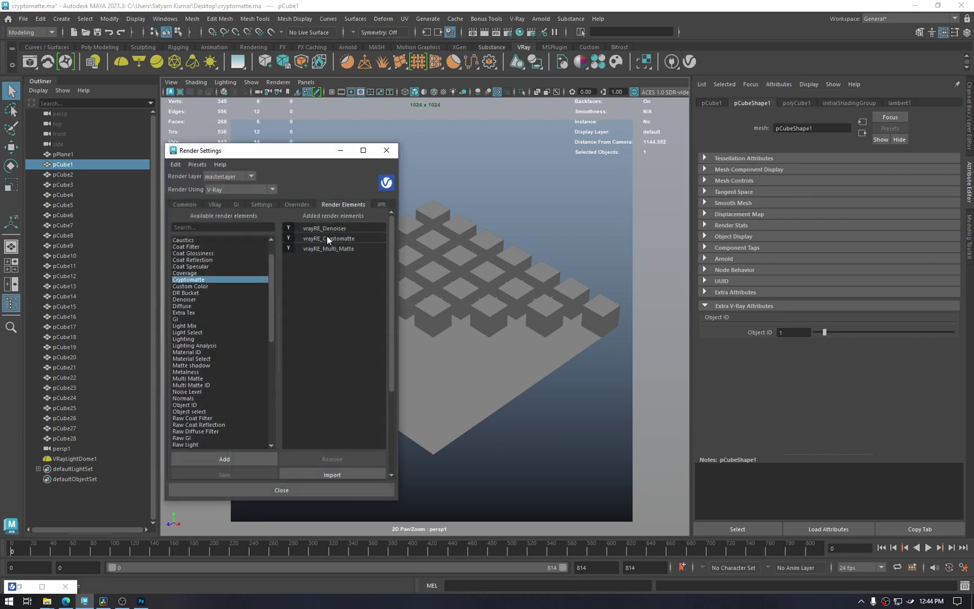
click(336, 248)
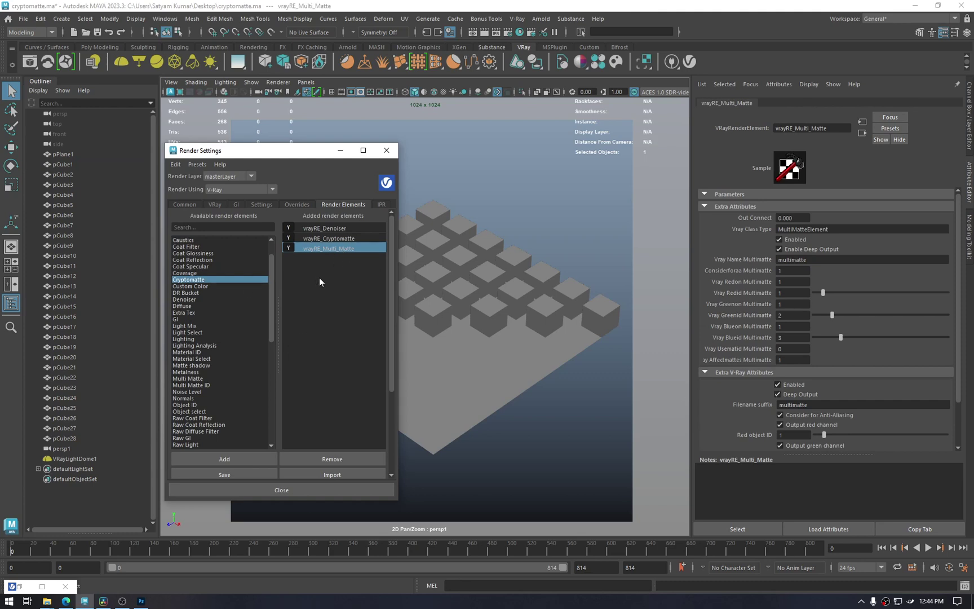
click(340, 150)
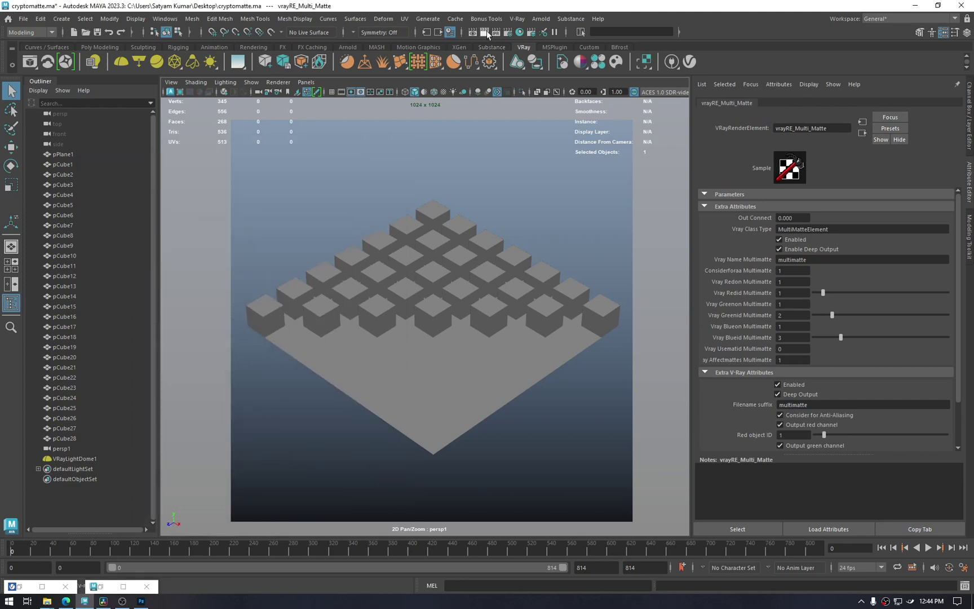
Display the multimatte channel of the render in the V-Ray Frame Buffer.
click(514, 20)
click(525, 38)
click(135, 37)
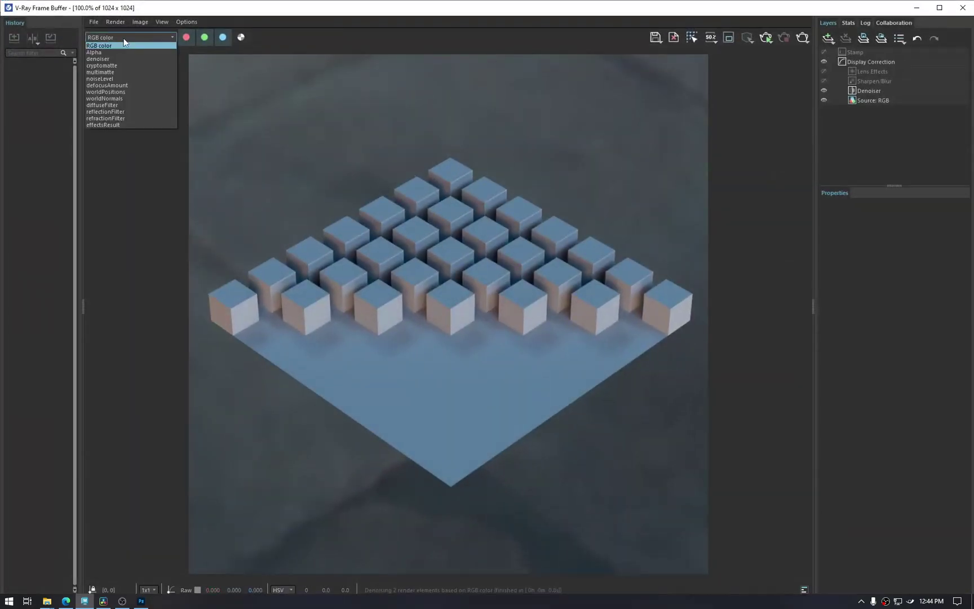
click(123, 72)
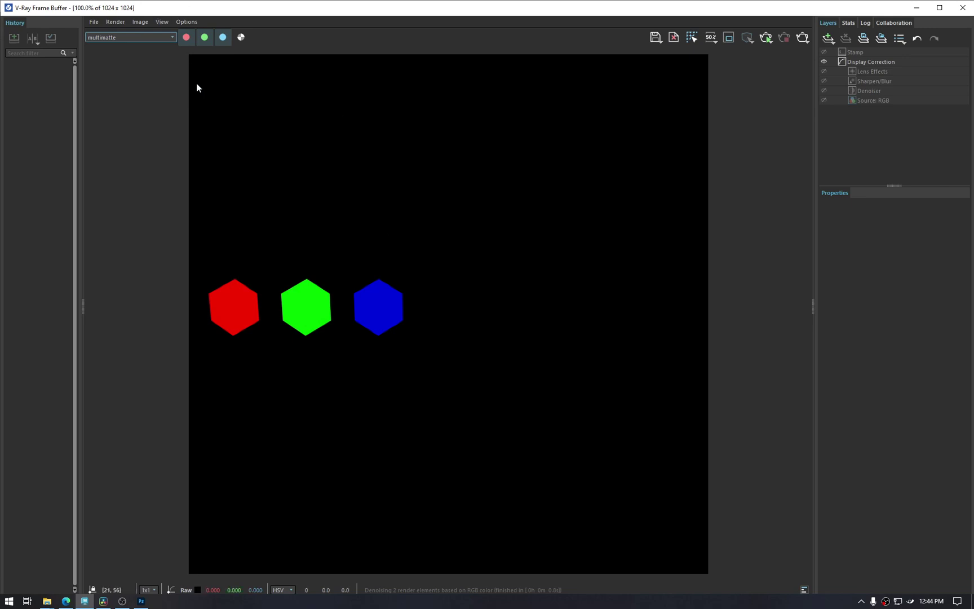
Switch to the browser and check Cryptomatte's initial release date in its Wikipedia article.
click(914, 8)
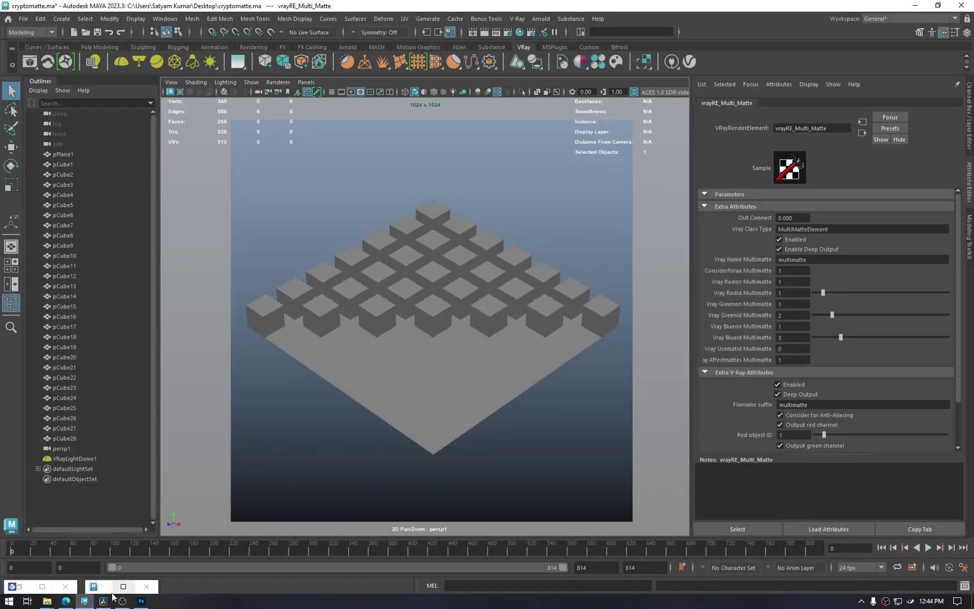
click(66, 601)
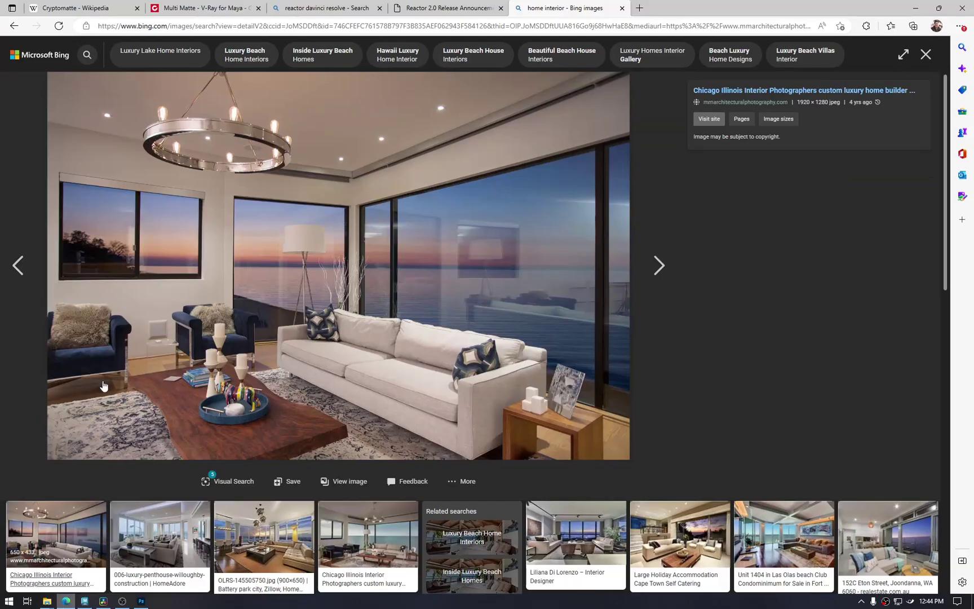
click(78, 7)
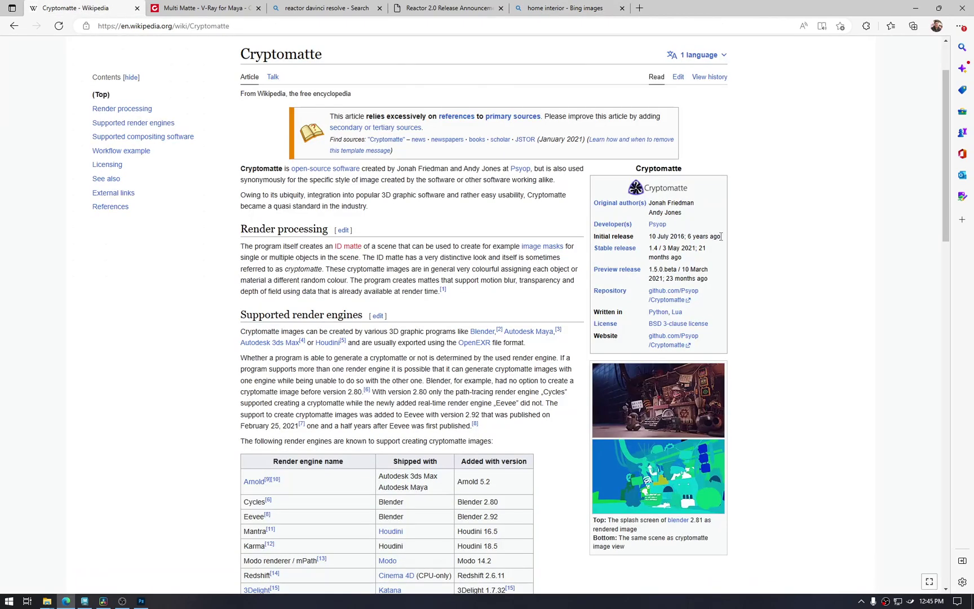
drag(721, 236, 644, 237)
click(806, 168)
Switch back to Maya and add the Cryptomatte render element in the V-Ray render settings.
click(85, 601)
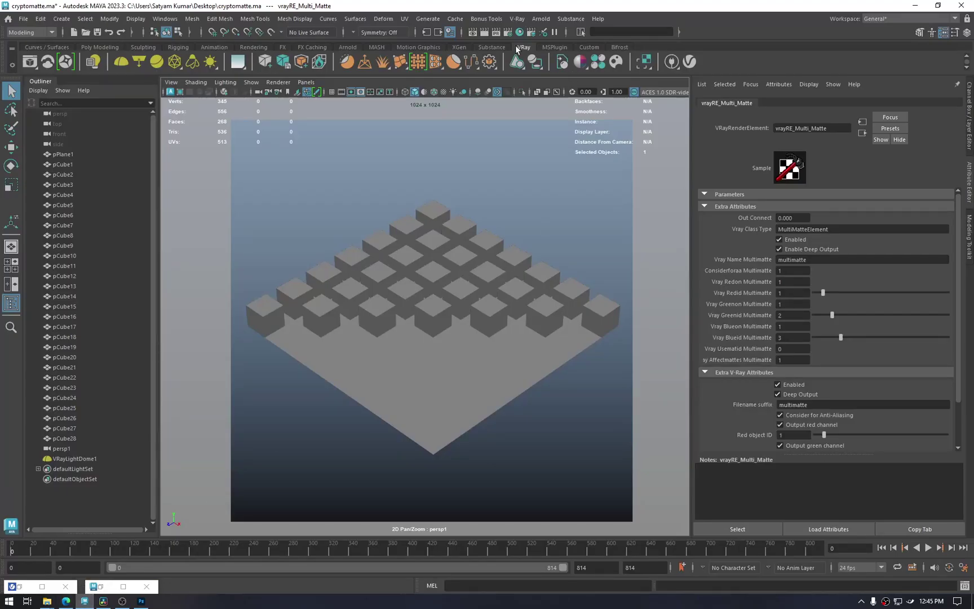
click(511, 30)
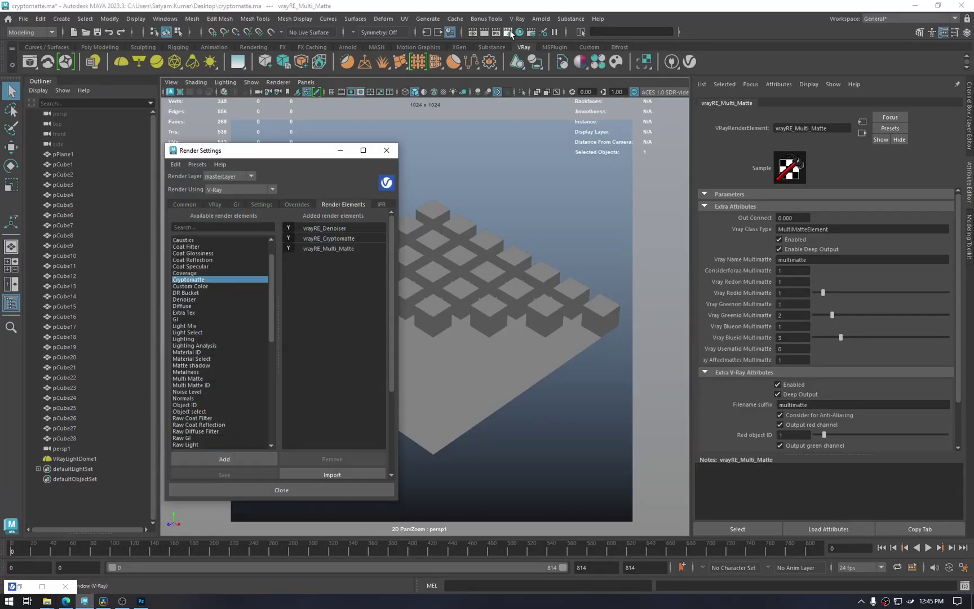
double_click(200, 282)
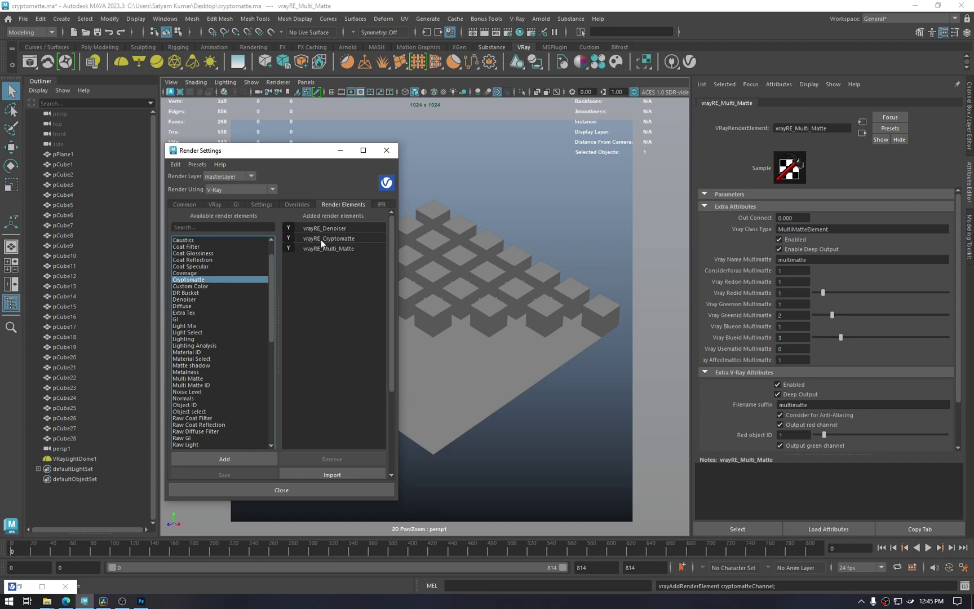
Display the cryptomatte channel of the render in the V-Ray Frame Buffer.
click(20, 587)
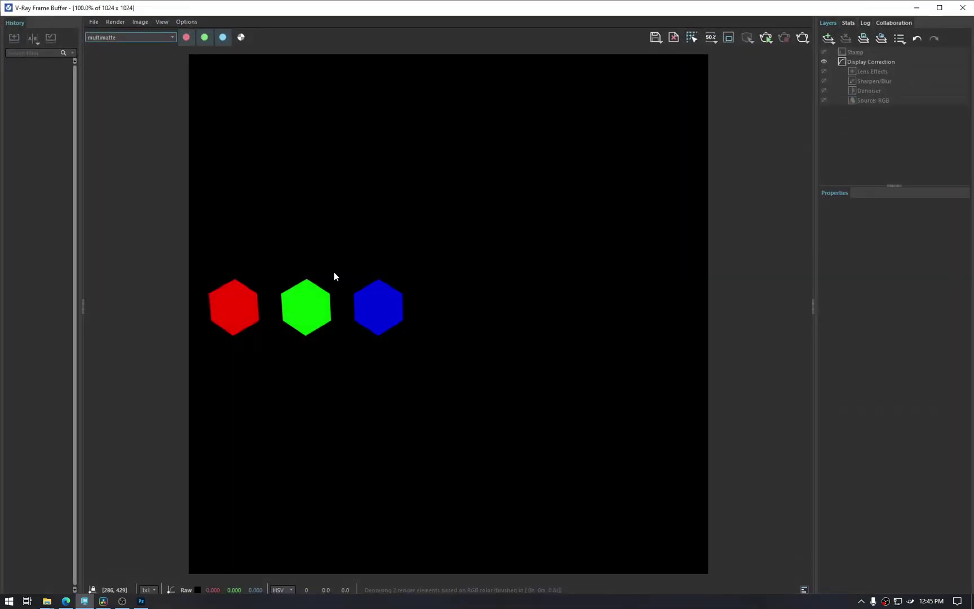
click(137, 39)
click(120, 66)
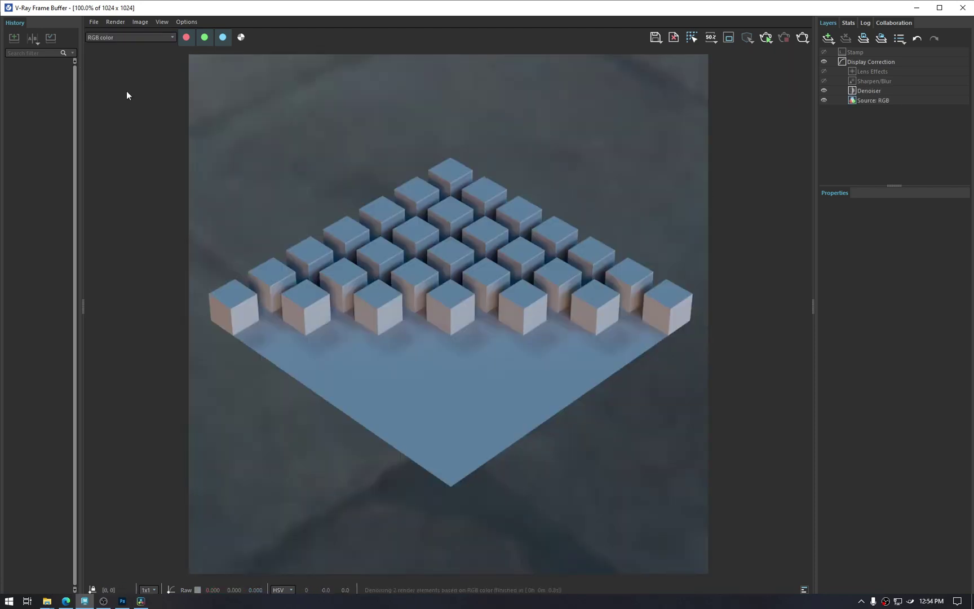
Save all image channels to the single OpenEXR file cryptomatte.exr on the Desktop, replacing the existing file.
click(95, 23)
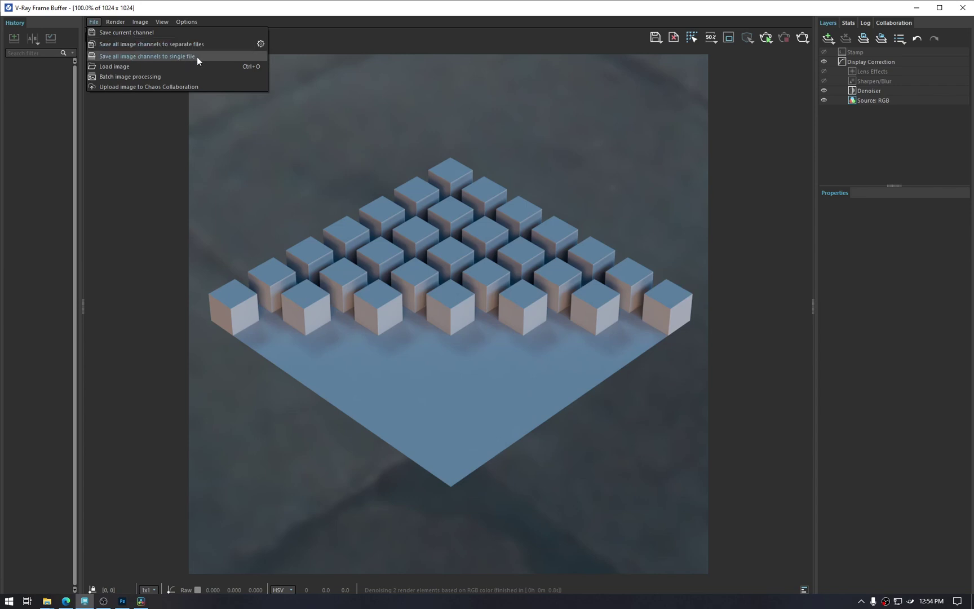
click(198, 56)
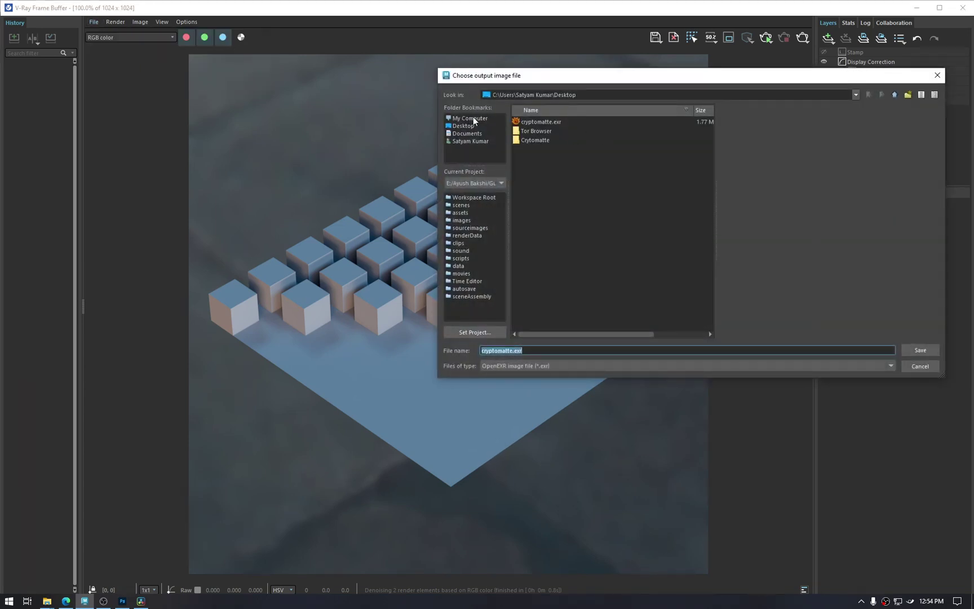
click(536, 123)
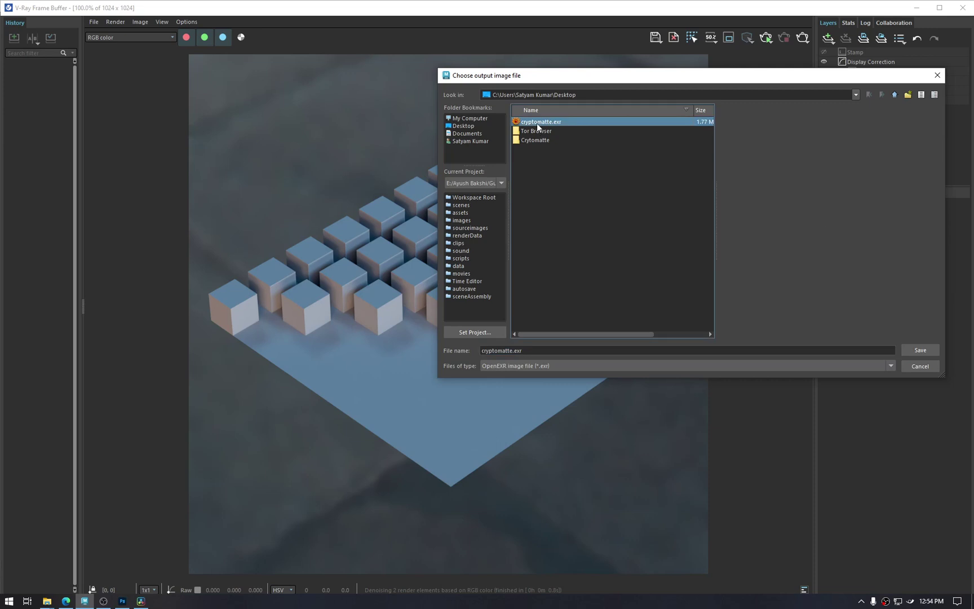
click(920, 351)
click(678, 242)
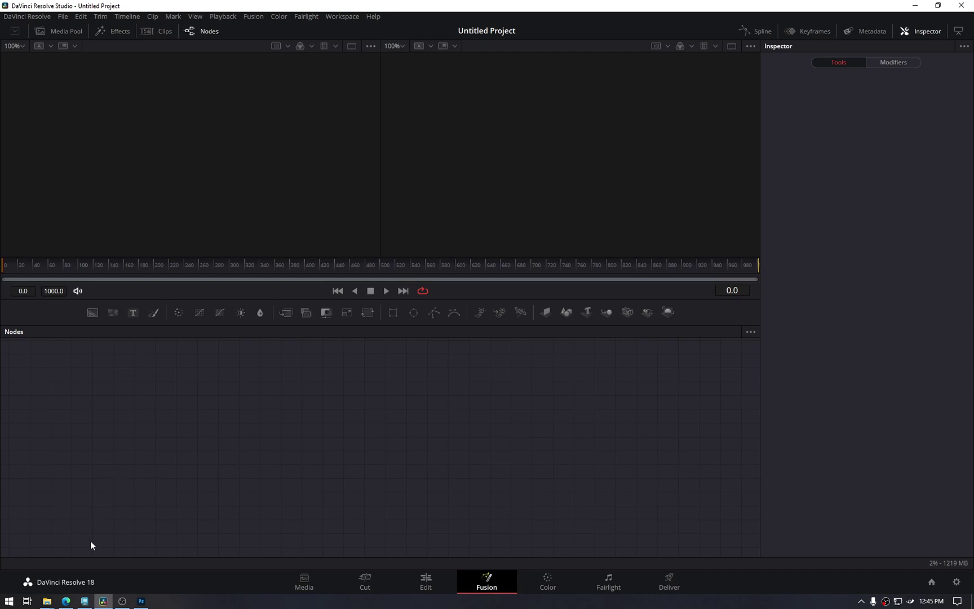
Switch to the browser and review the "reactor davinci resolve" search results for the Reactor release page.
mouse_move(66, 601)
click(90, 561)
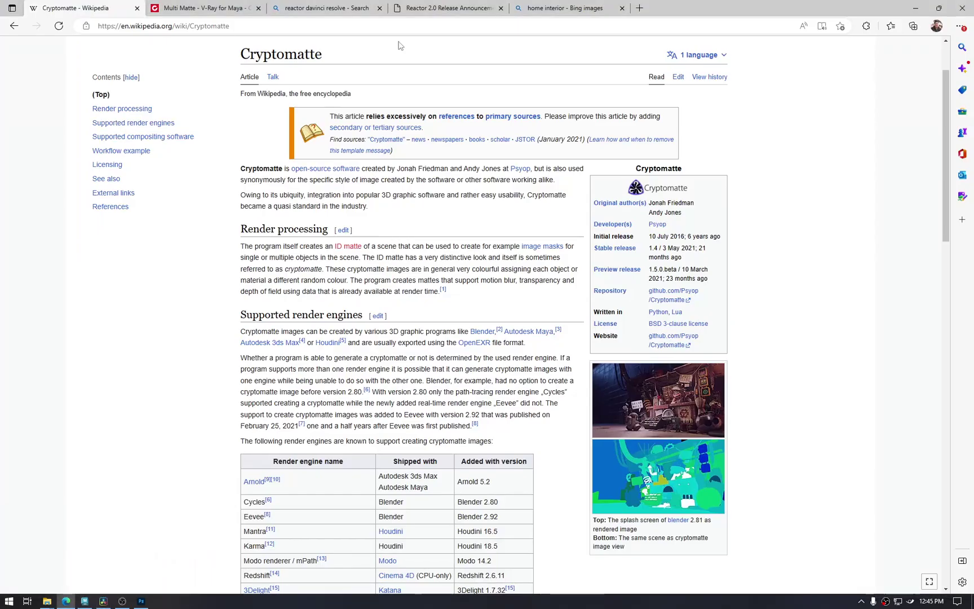
click(322, 7)
scroll(207, 363, down, 2)
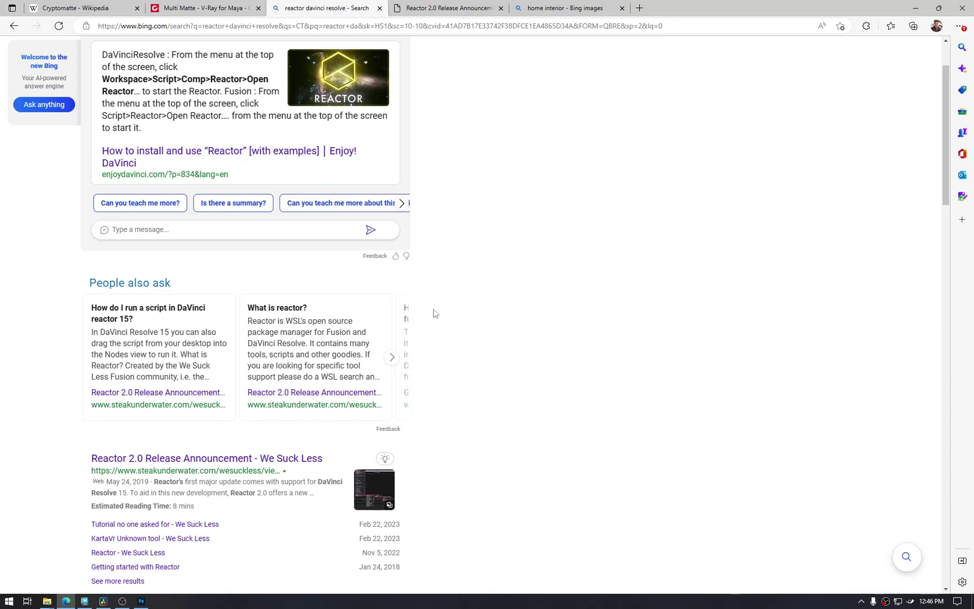
scroll(435, 313, up, 2)
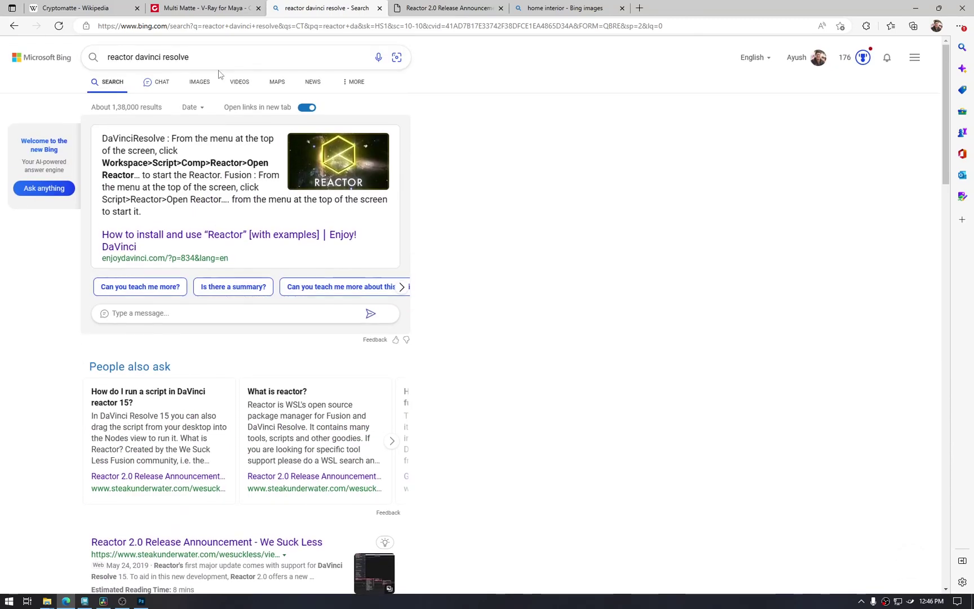
scroll(261, 226, down, 4)
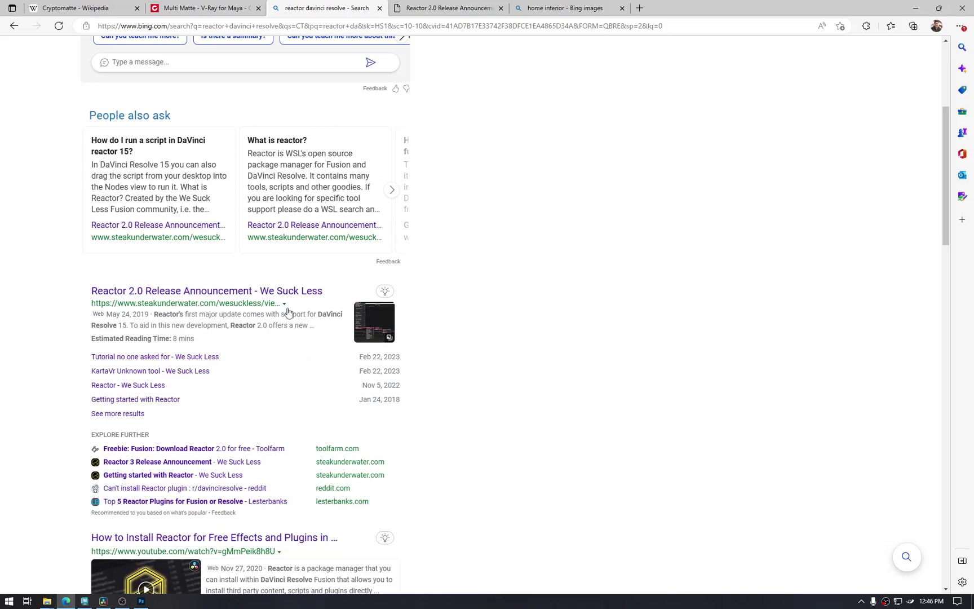
scroll(287, 312, up, 4)
Open the Reactor 3 release announcement through the updated installer link on the Reactor 2.0 announcement page.
key(ctrl+Tab)
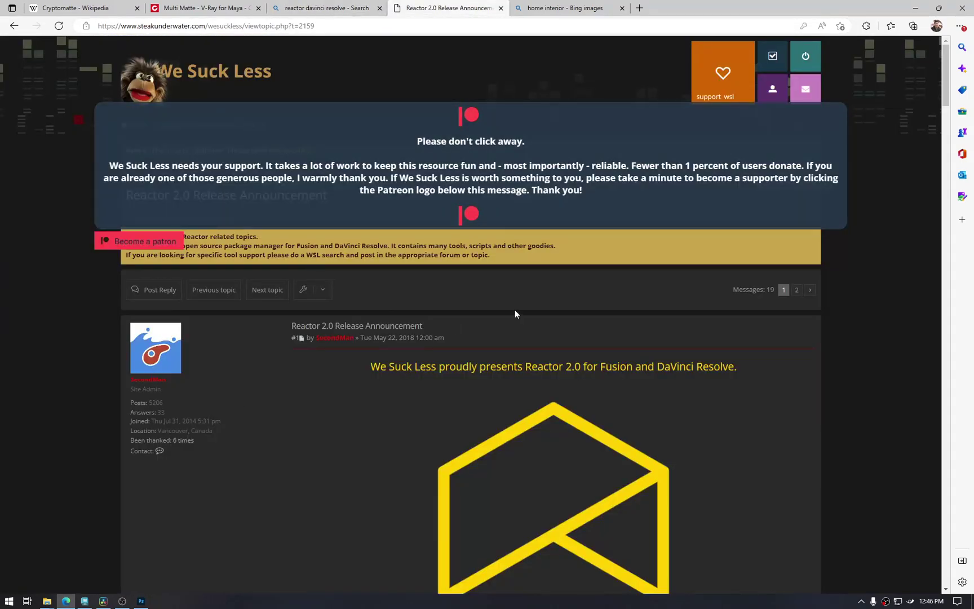
scroll(522, 329, down, 6)
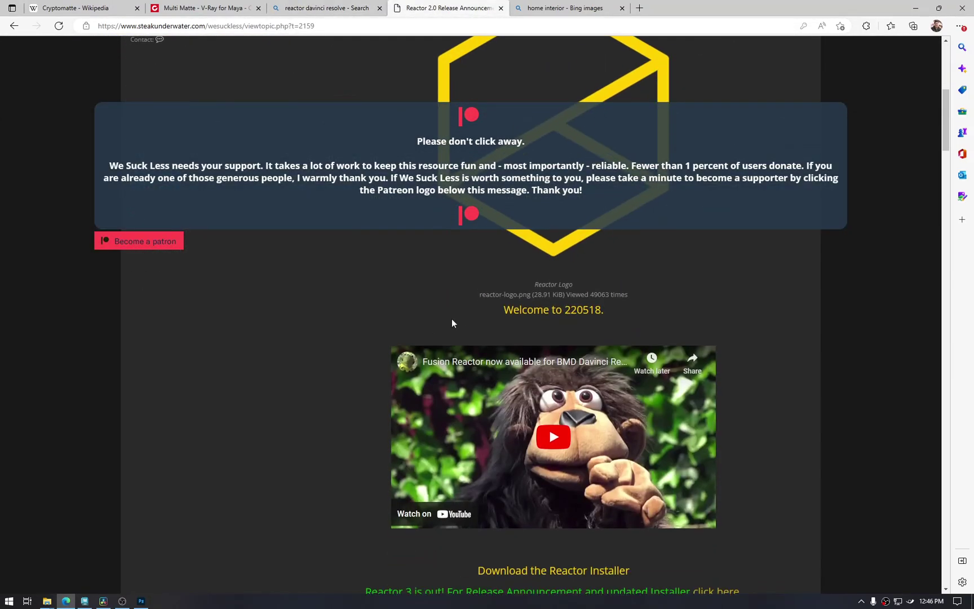
scroll(623, 278, down, 3)
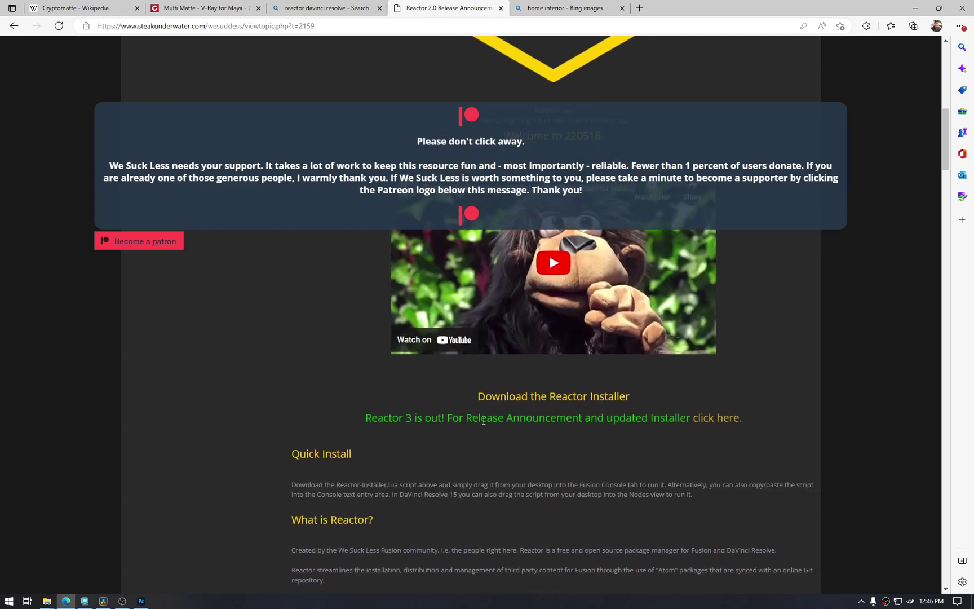
click(715, 420)
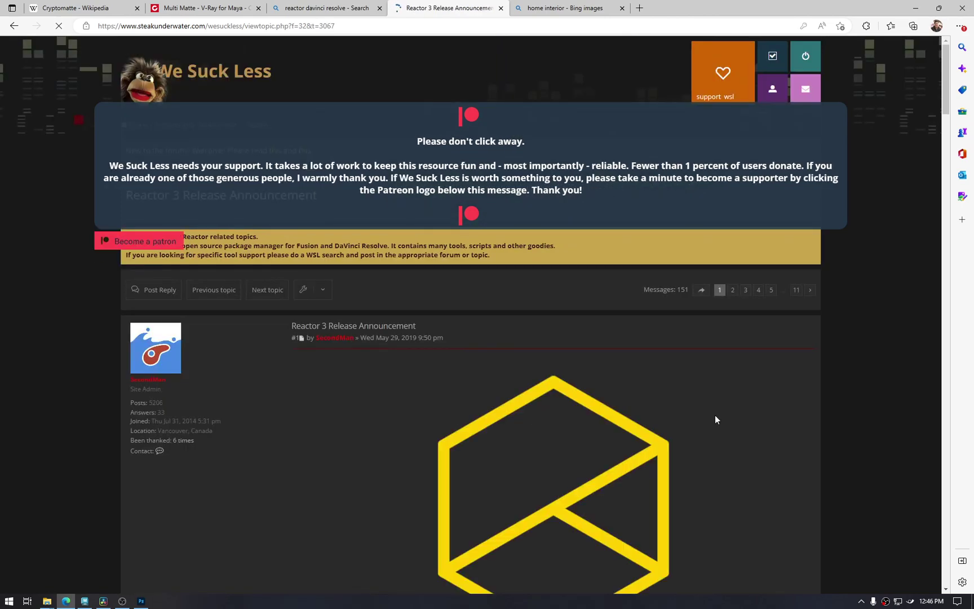
Download the REACTOR-INSTALLER.LUA script from the Reactor 3 announcement page.
scroll(715, 420, down, 8)
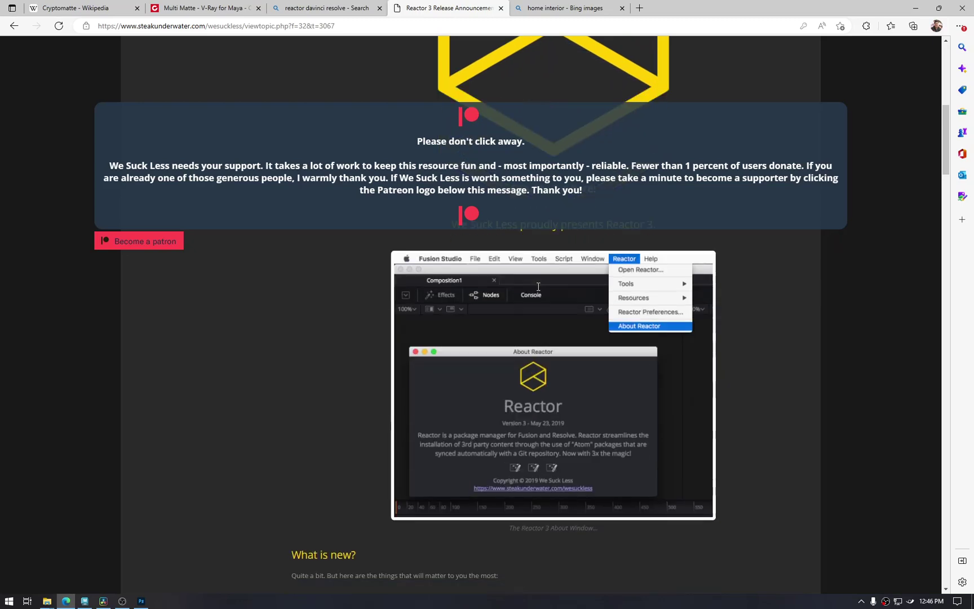
scroll(314, 482, down, 8)
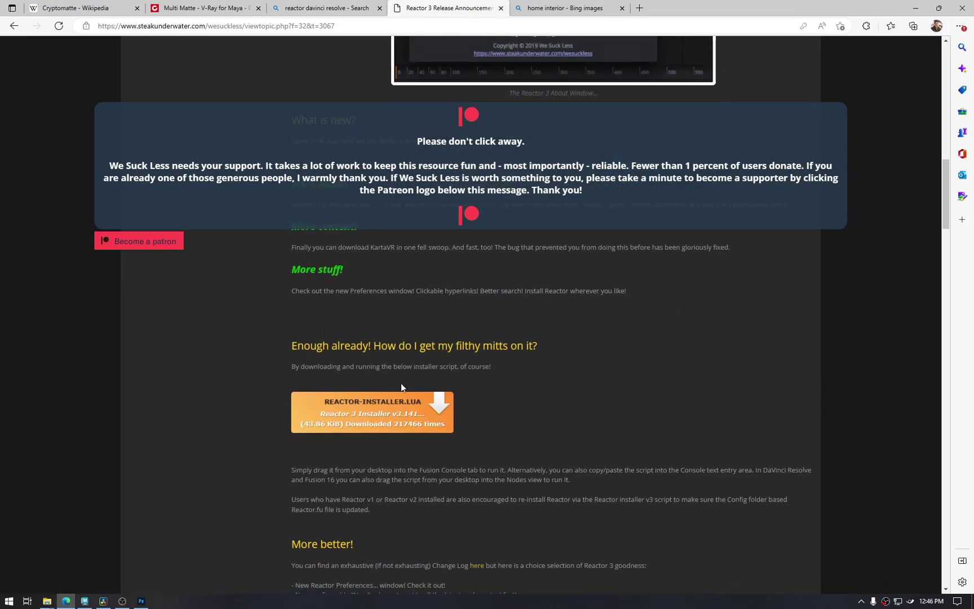
scroll(398, 386, down, 2)
click(422, 327)
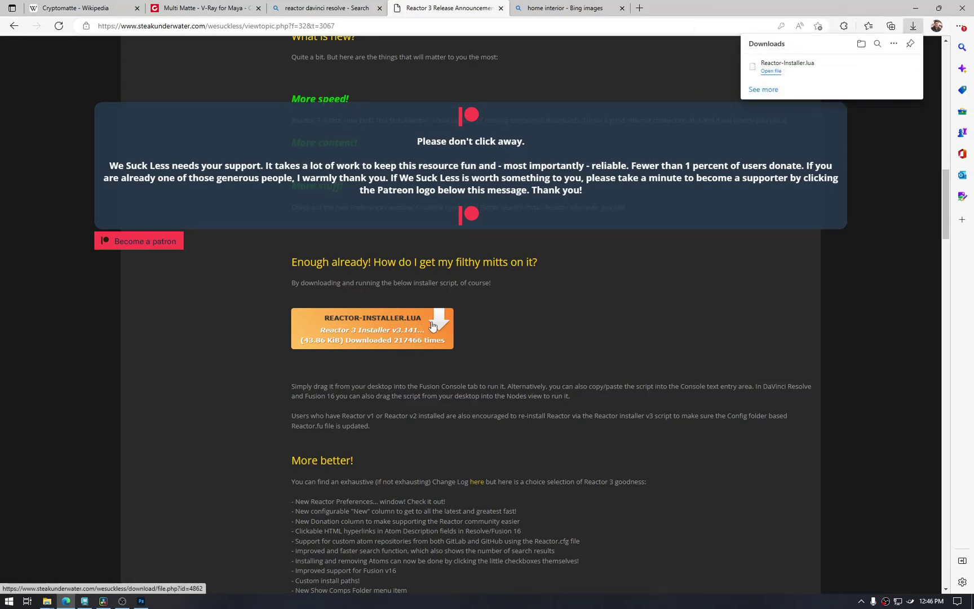
Run the downloaded Reactor-Installer.lua in DaVinci Resolve's Fusion node area, and install and launch Reactor.
mouse_move(773, 75)
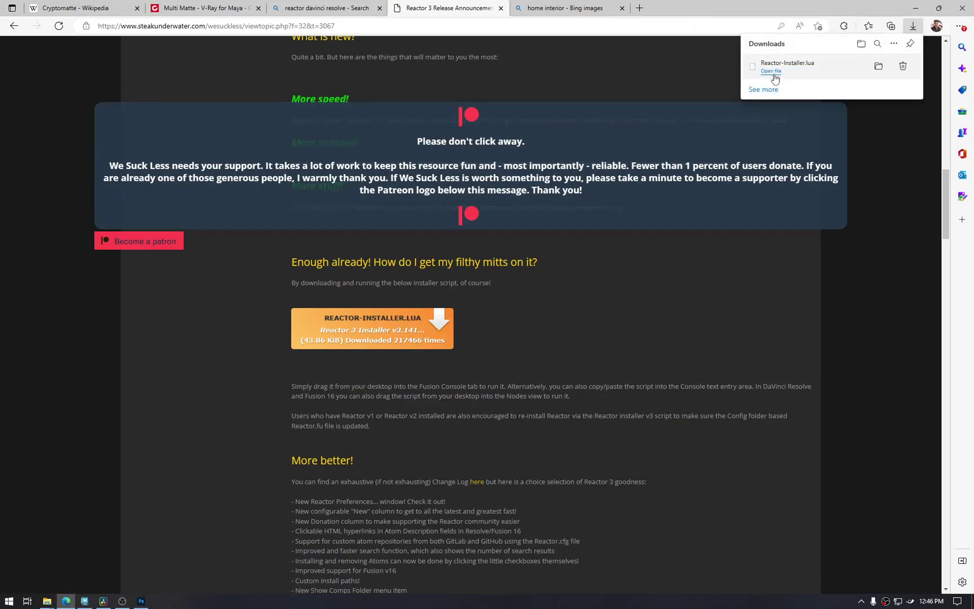
click(879, 67)
drag(131, 83, 473, 442)
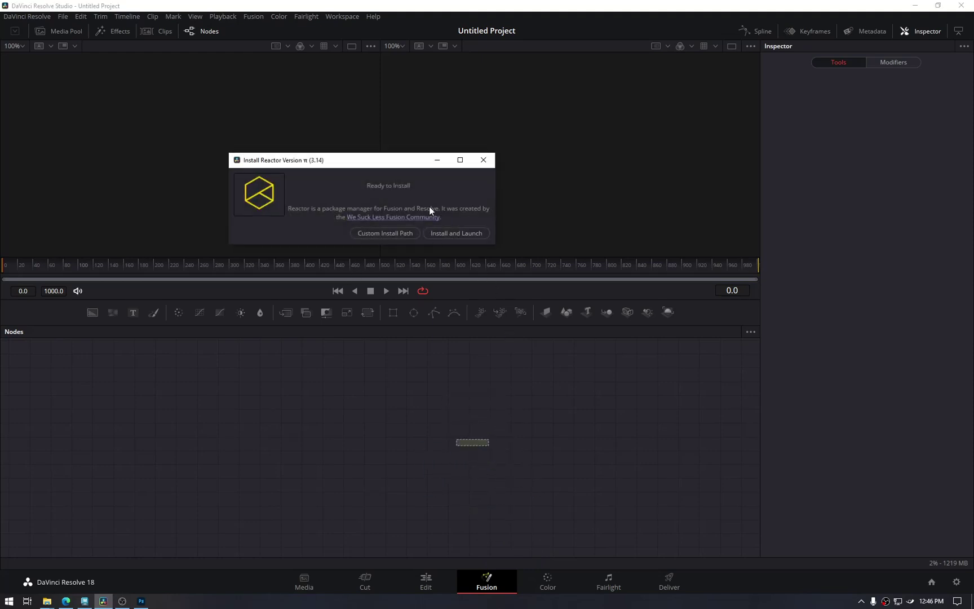
drag(365, 164, 414, 189)
click(485, 256)
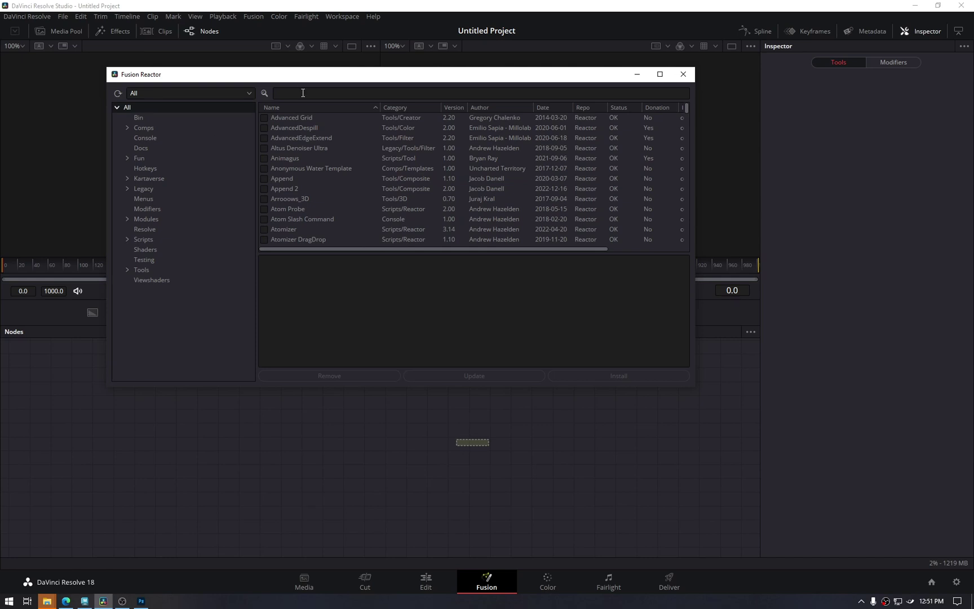
Close the Reactor window and reopen Reactor from the installed workspace scripts.
click(684, 74)
click(254, 18)
mouse_move(343, 16)
mouse_move(379, 311)
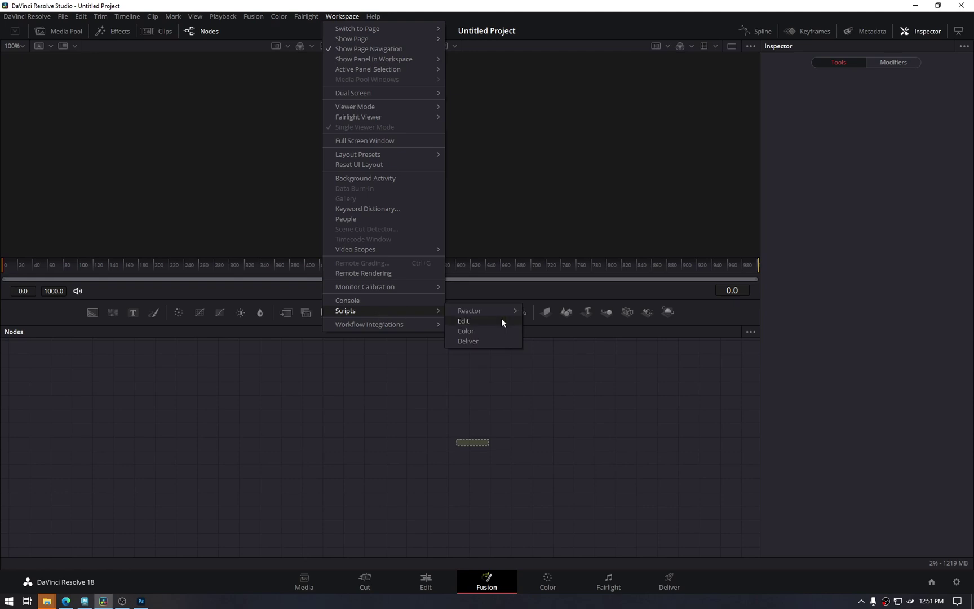
mouse_move(493, 311)
mouse_move(574, 312)
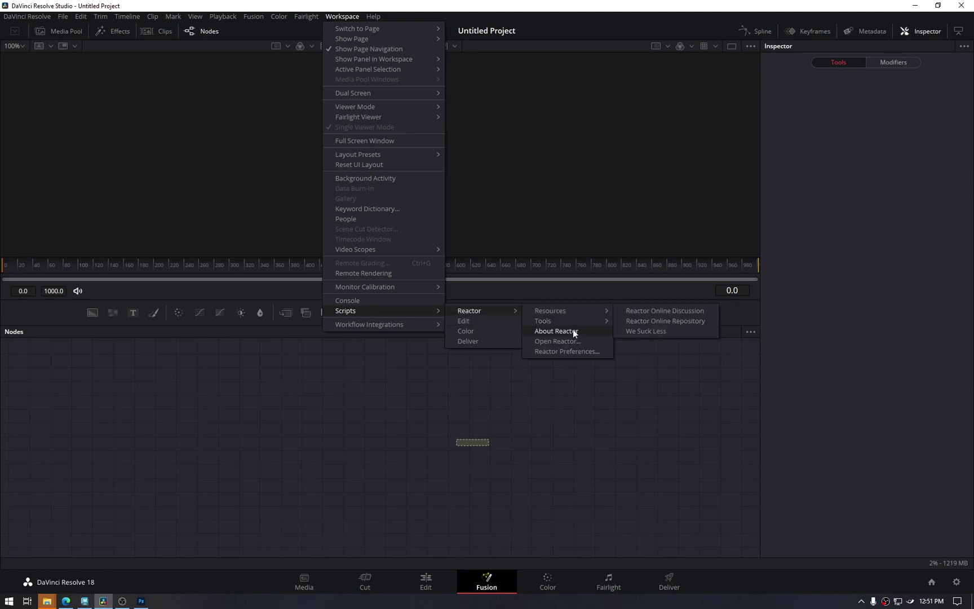
click(572, 340)
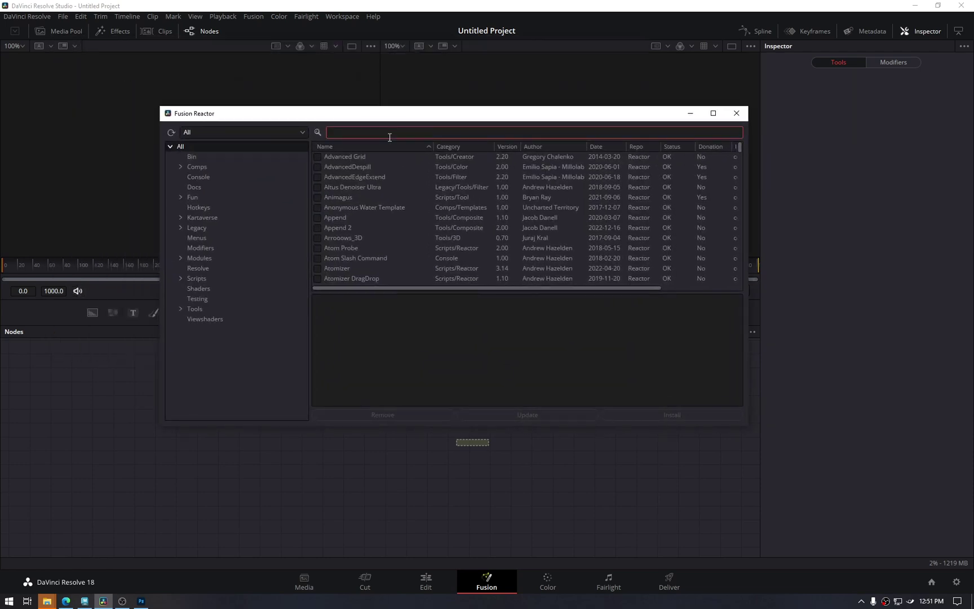
Search the Reactor packages for "exr" and "hos_s", and install hos_SplitEXR_Ultra.
text(exr)
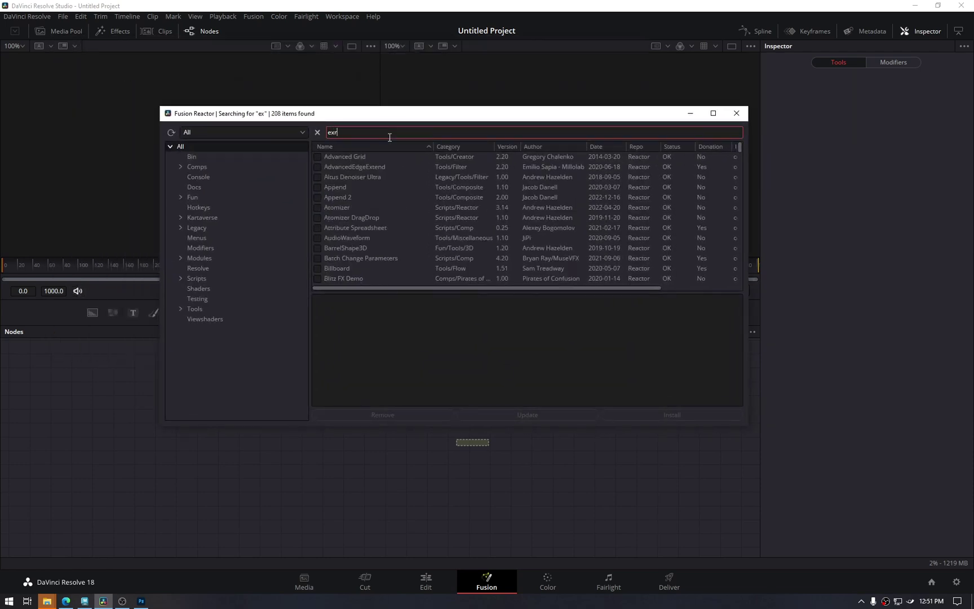
key(ctrl+a)
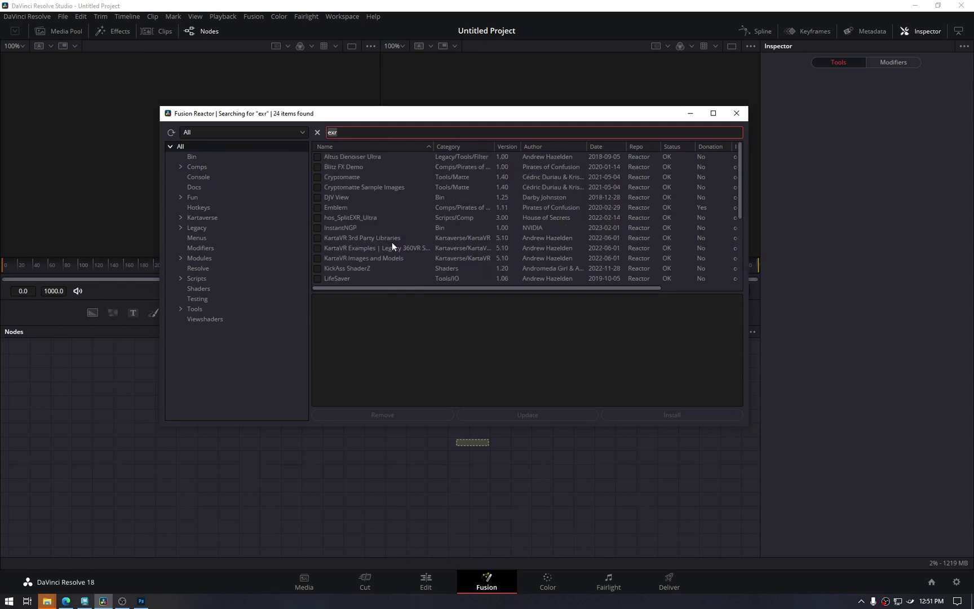
text(hos_s)
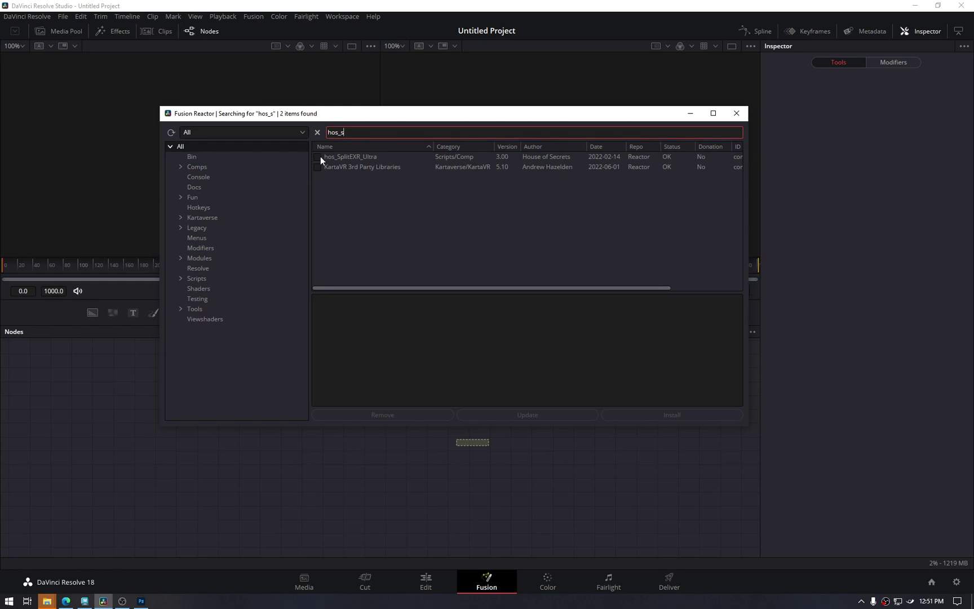
click(343, 166)
click(345, 158)
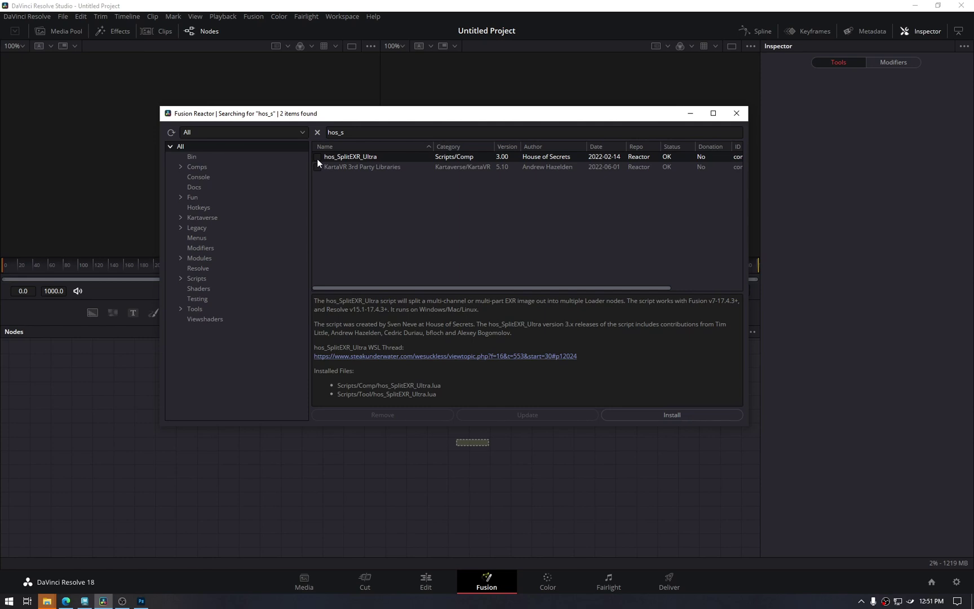
click(317, 158)
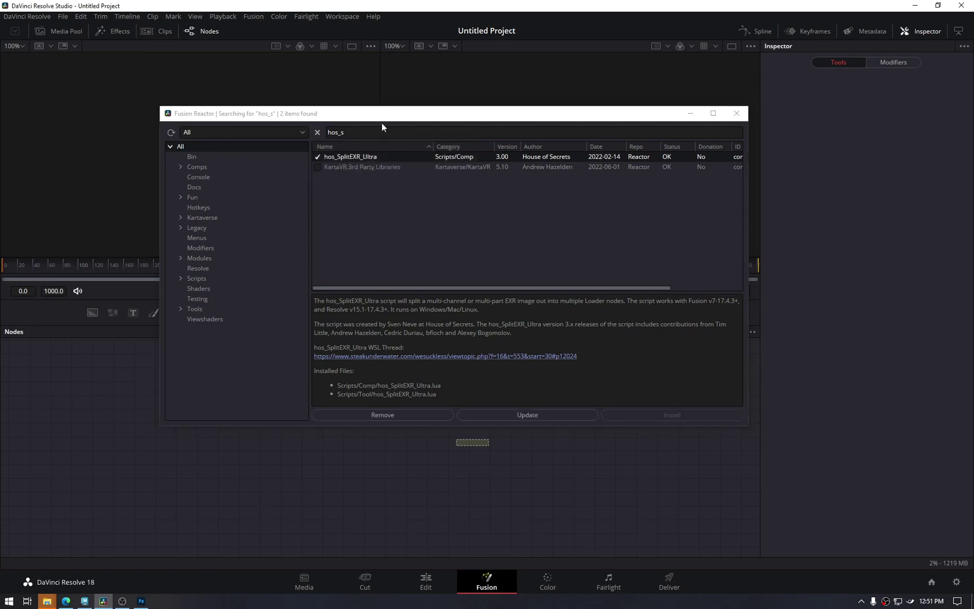
Search the Reactor packages for "cryp" and install the Cryptomatte package.
click(355, 135)
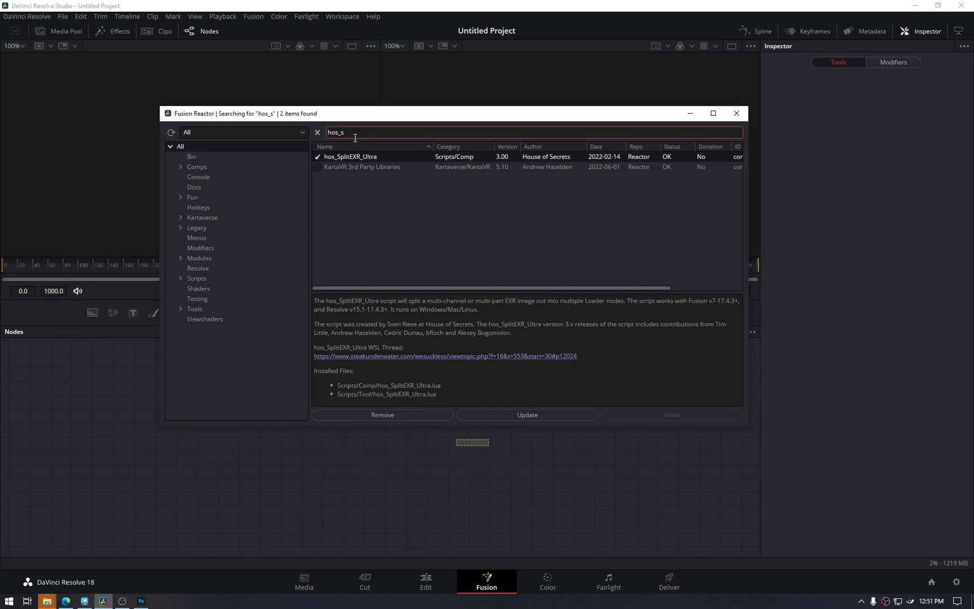
key(ctrl+a)
key(BackSpace)
text(cru)
key(BackSpace)
text(yp)
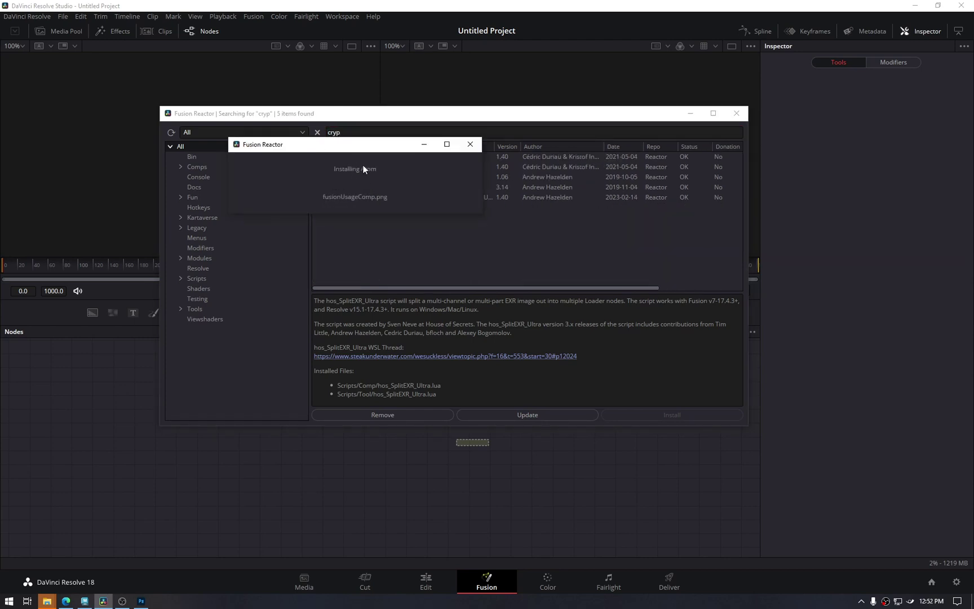
Close Reactor and quit DaVinci Resolve.
click(736, 113)
click(395, 246)
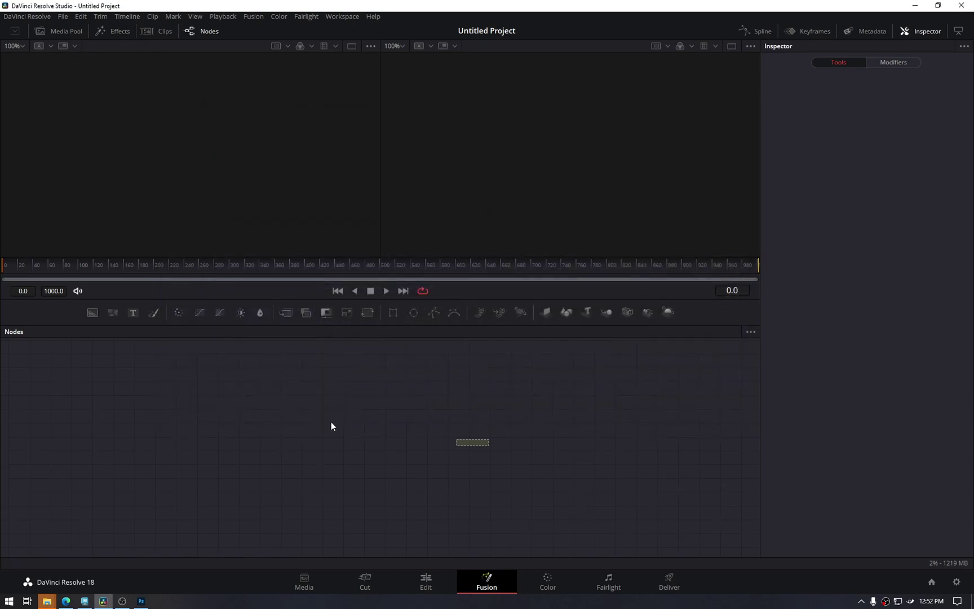
click(962, 5)
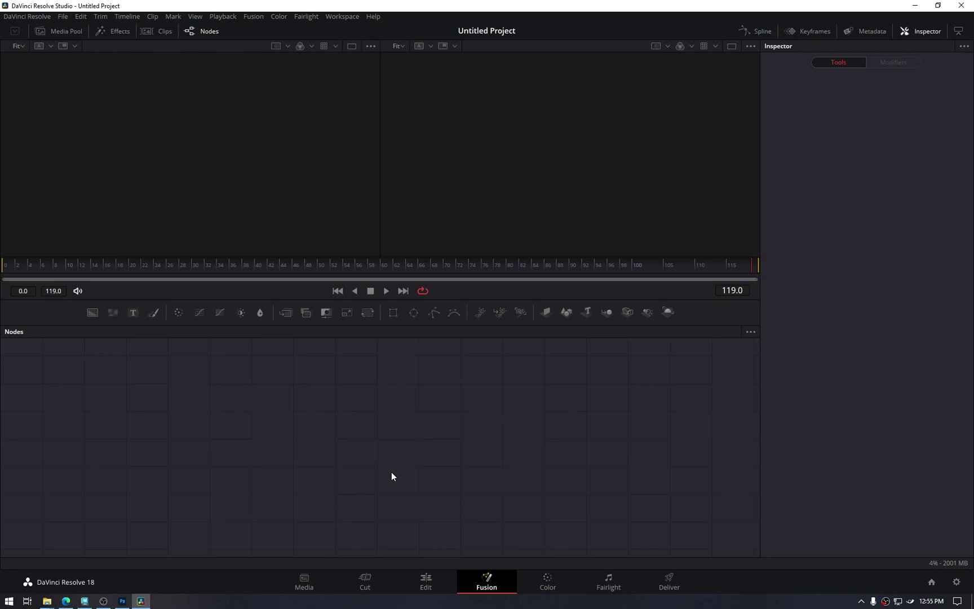
Add a Loader node to the Fusion node area and load cryptomatte.exr from the Desktop.
key(shift+space)
text(load)
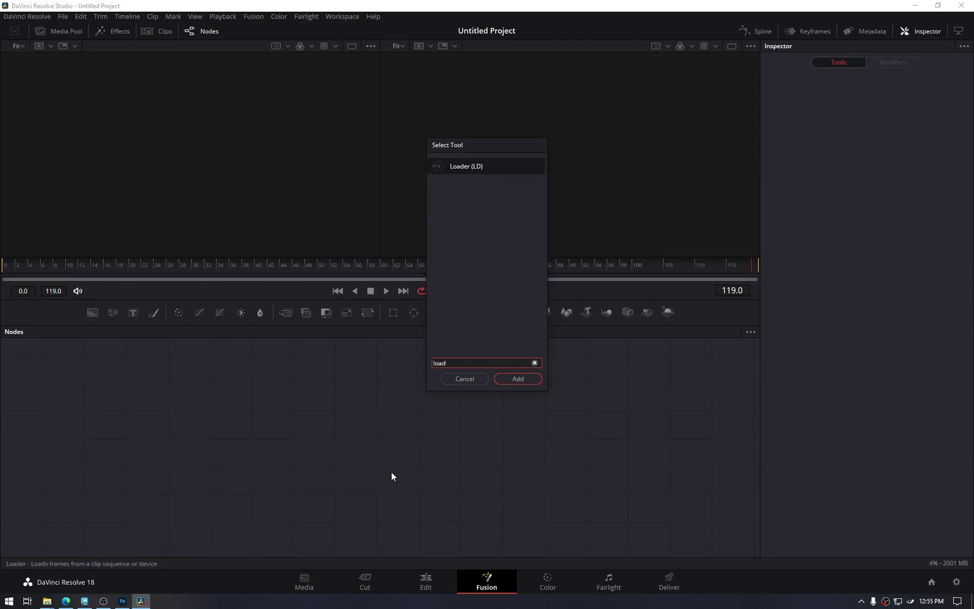
key(Return)
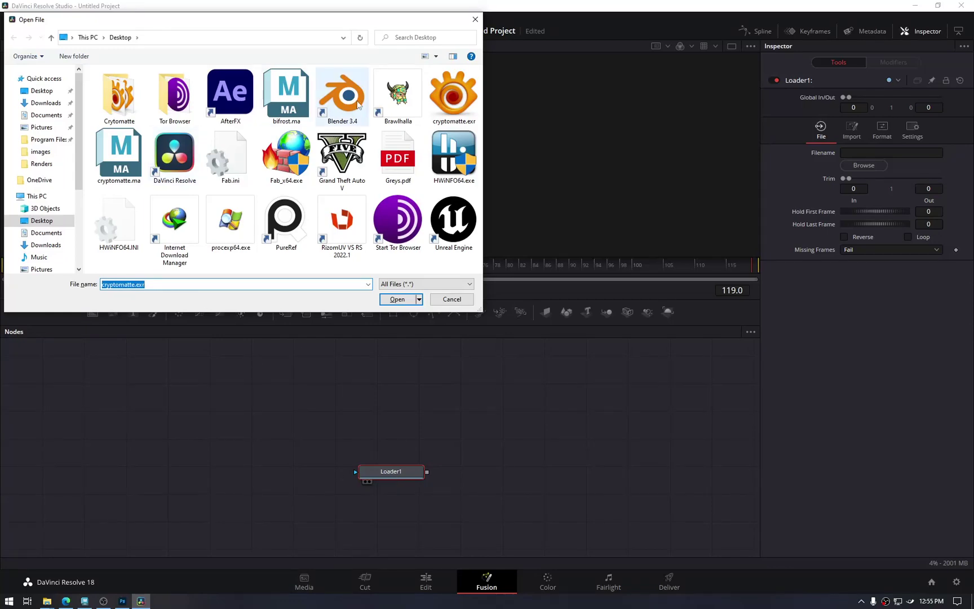
double_click(446, 108)
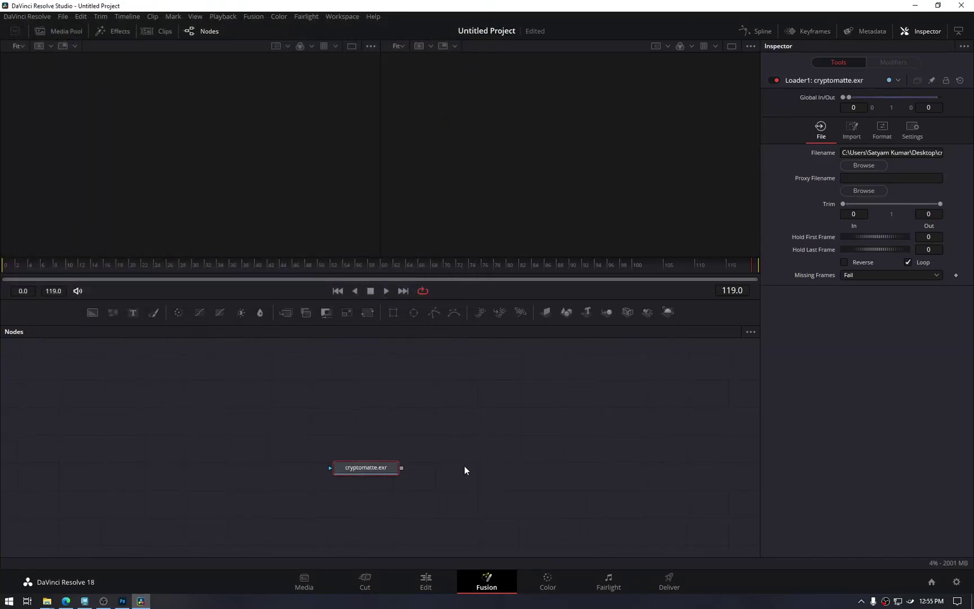
drag(371, 462, 317, 434)
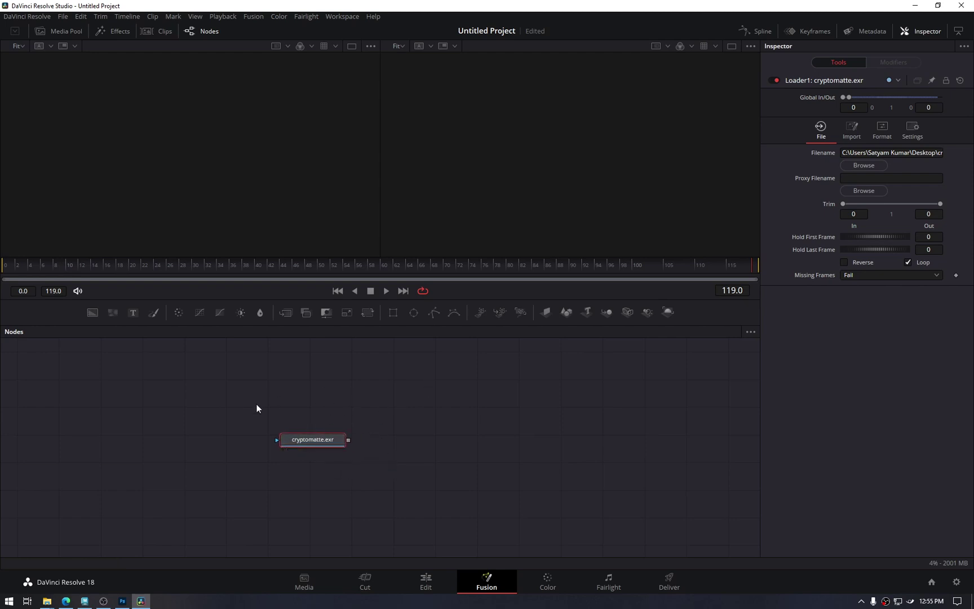
Run the hos_SplitEXR_Ultra script on the cryptomatte.exr loader with vertical node placement, and close the script dialog.
right_click(316, 439)
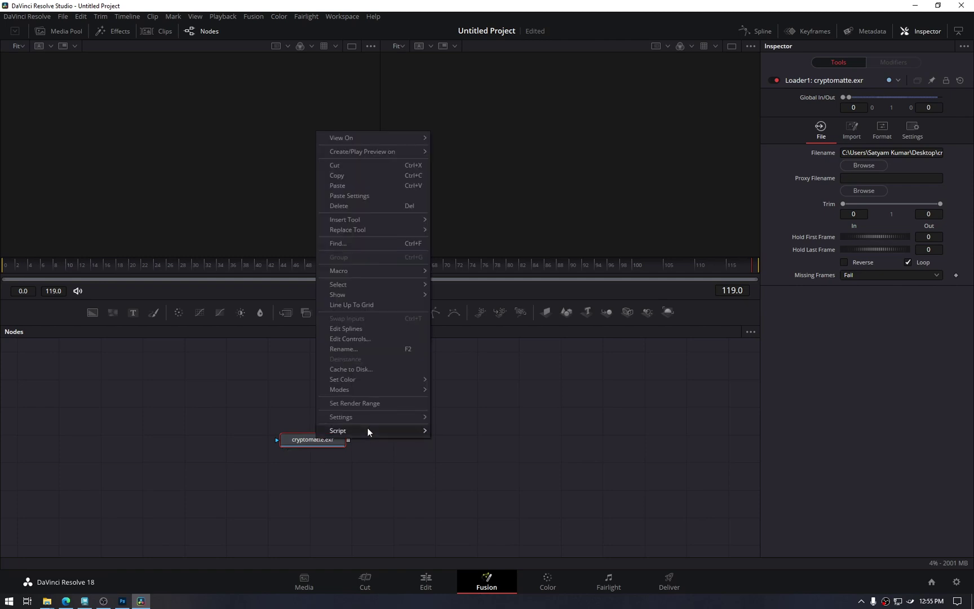
mouse_move(368, 429)
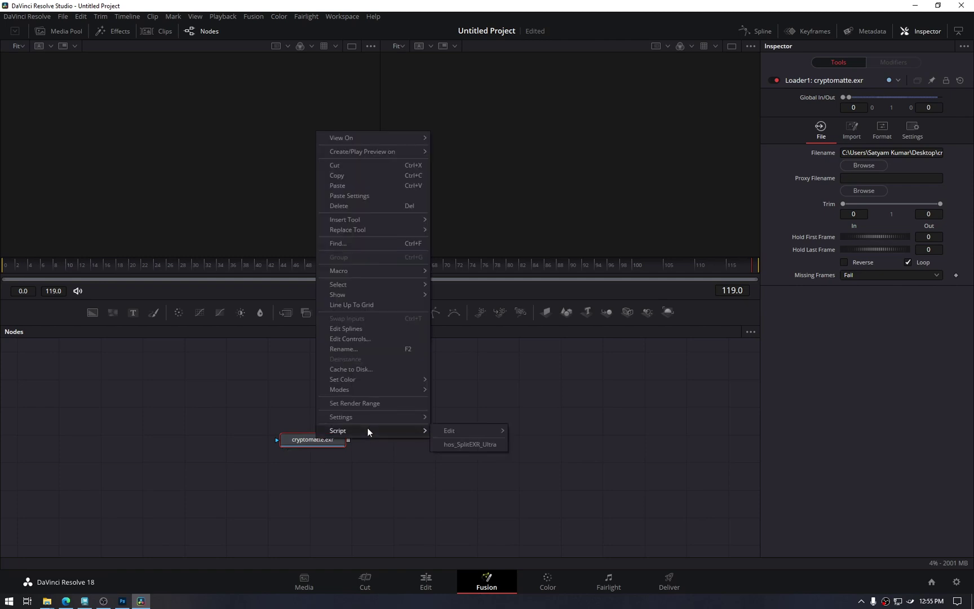
click(479, 445)
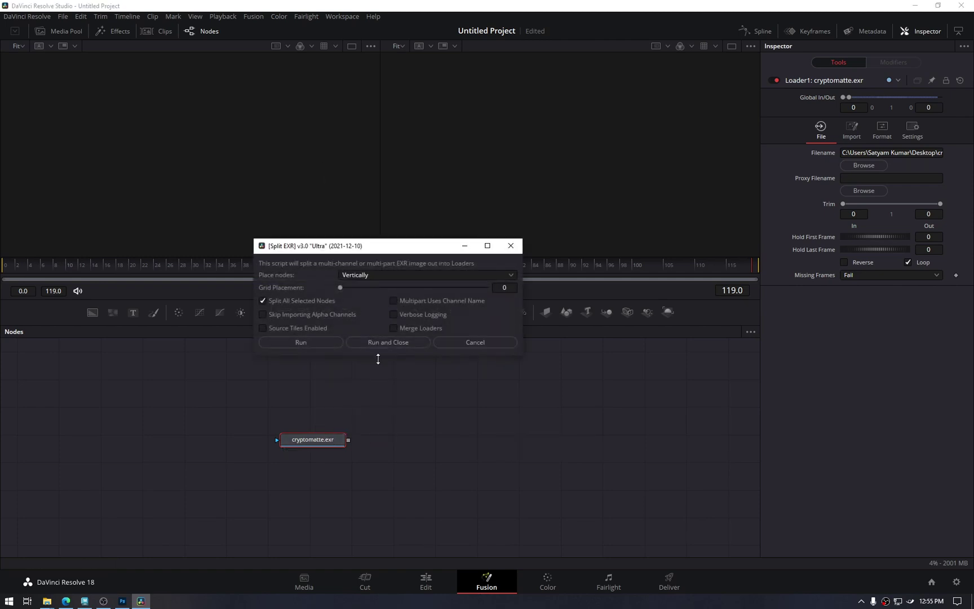
drag(397, 254, 587, 227)
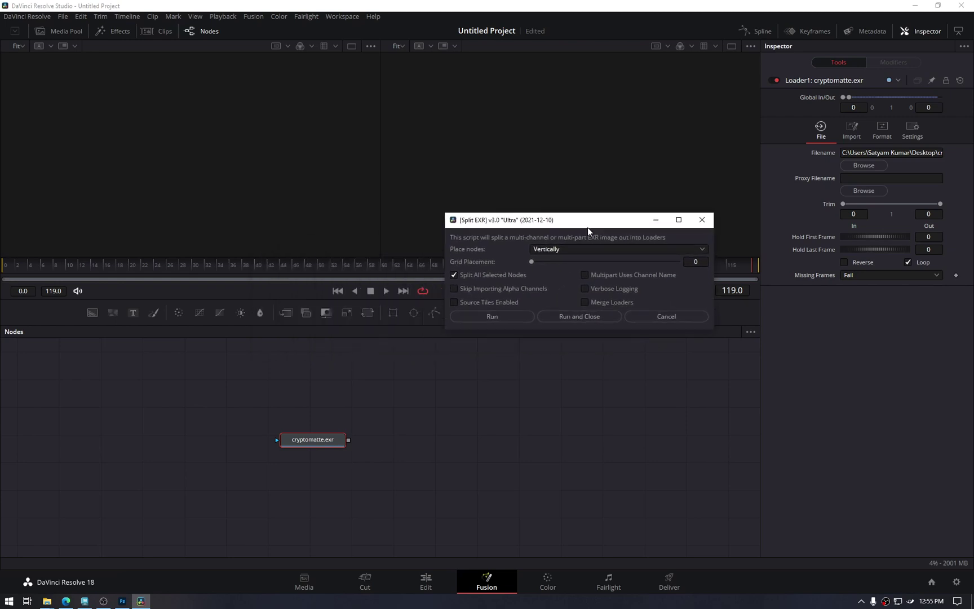
click(507, 315)
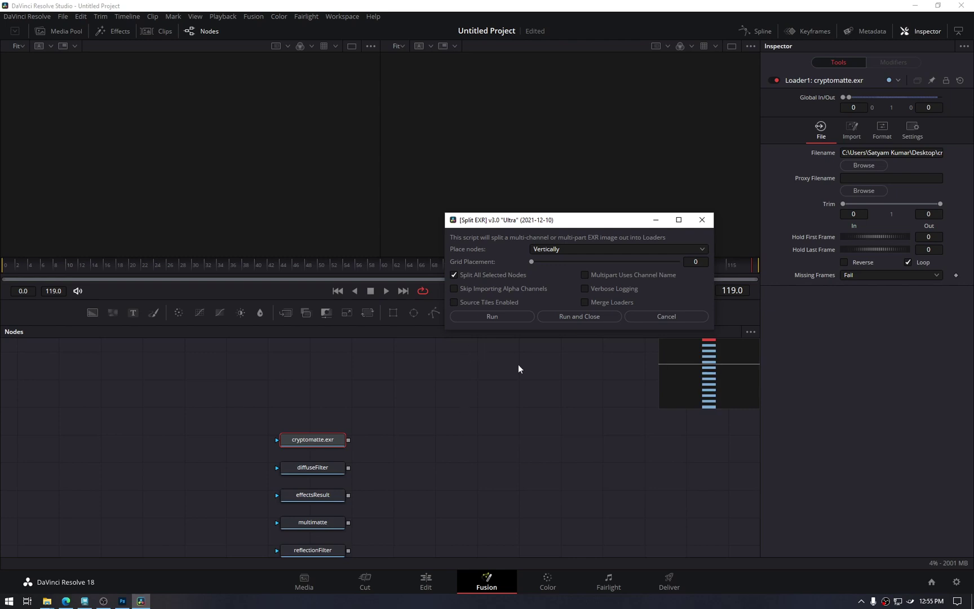
click(703, 222)
Move the original cryptomatte.exr loader away from the column of split channel nodes.
scroll(451, 477, down, 2)
scroll(451, 477, down, 3)
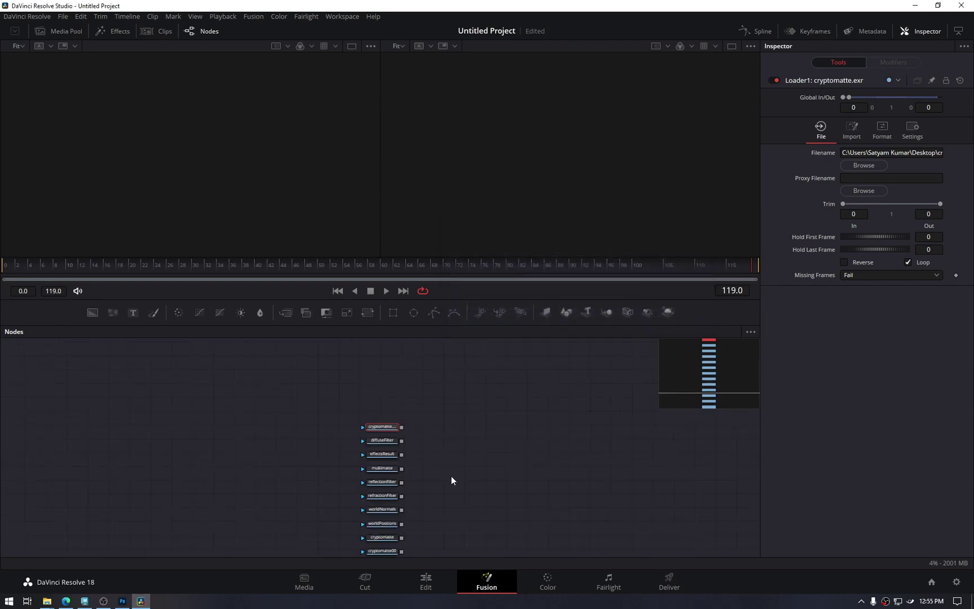
drag(452, 477, 390, 400)
drag(327, 350, 170, 360)
drag(268, 351, 397, 535)
scroll(345, 409, up, 2)
click(382, 363)
drag(382, 361, 390, 413)
View the diffuseFilter, effectsResult and multimatte passes one after another in the first viewer.
click(316, 399)
key(1)
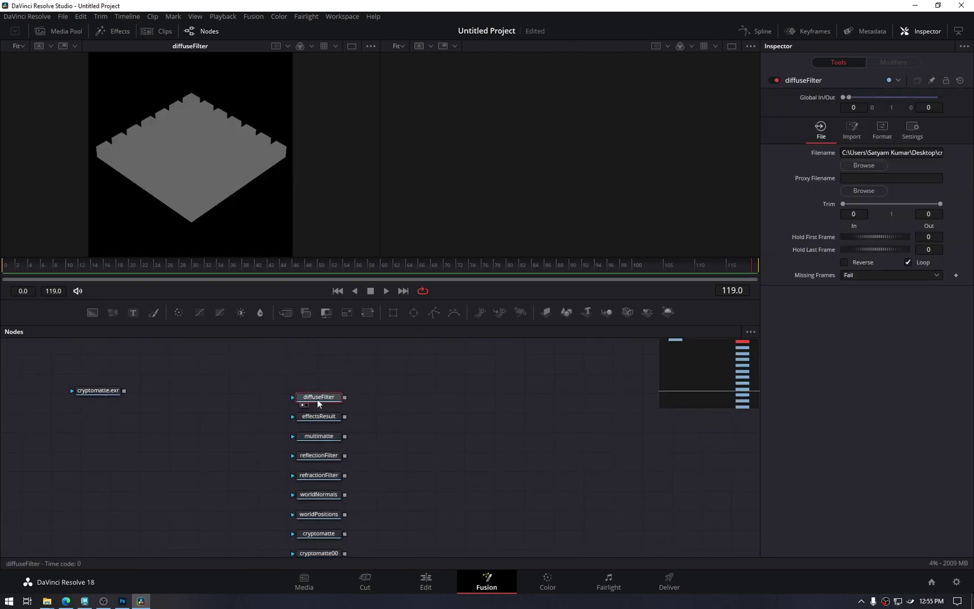
click(318, 417)
key(1)
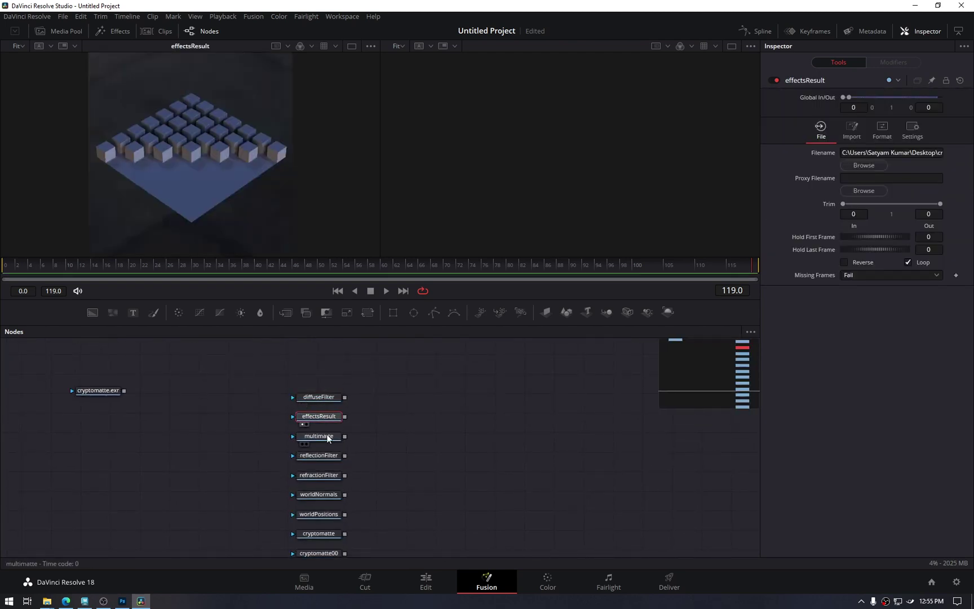
click(327, 437)
key(1)
Show the denoiser pass in the first viewer and pull its node out of the channel column.
drag(401, 496, 411, 431)
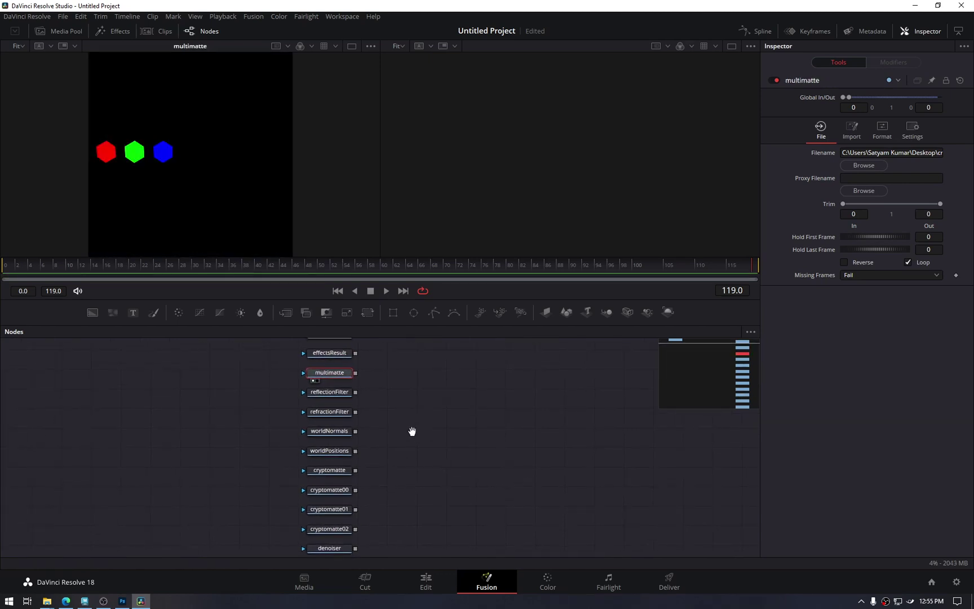
drag(404, 472, 379, 466)
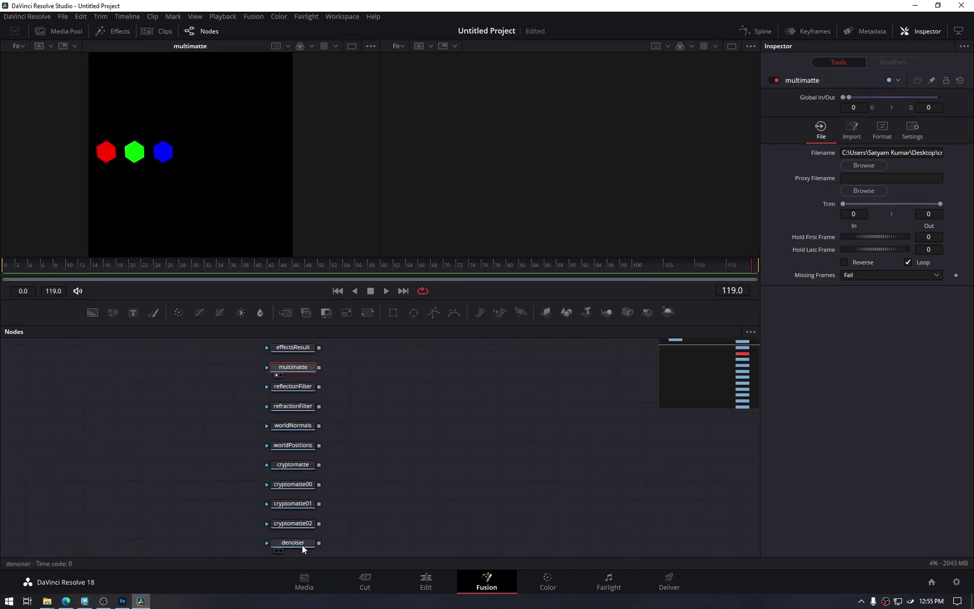
click(301, 545)
key(1)
drag(297, 534, 461, 407)
Pull the cryptomatte00 node out of the channel column and shift the remaining channel nodes aside as a group.
drag(409, 476, 374, 509)
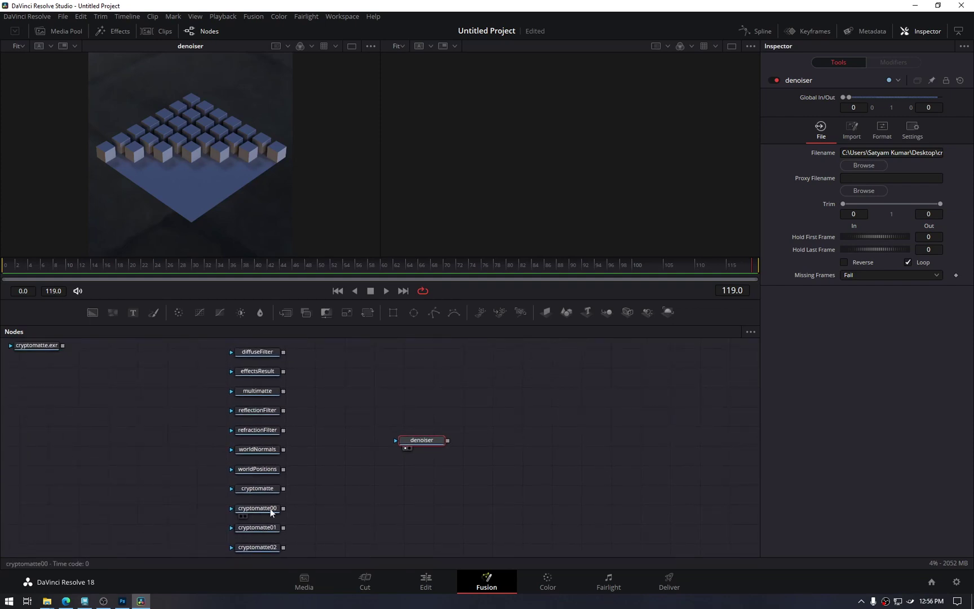
scroll(324, 541, down, 1)
drag(305, 543, 257, 481)
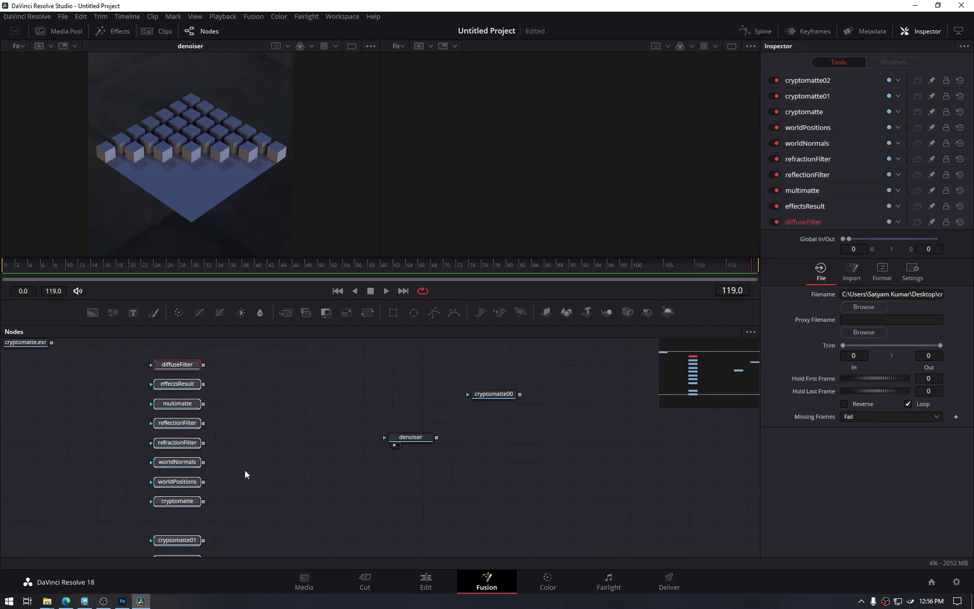
drag(245, 470, 247, 418)
click(335, 421)
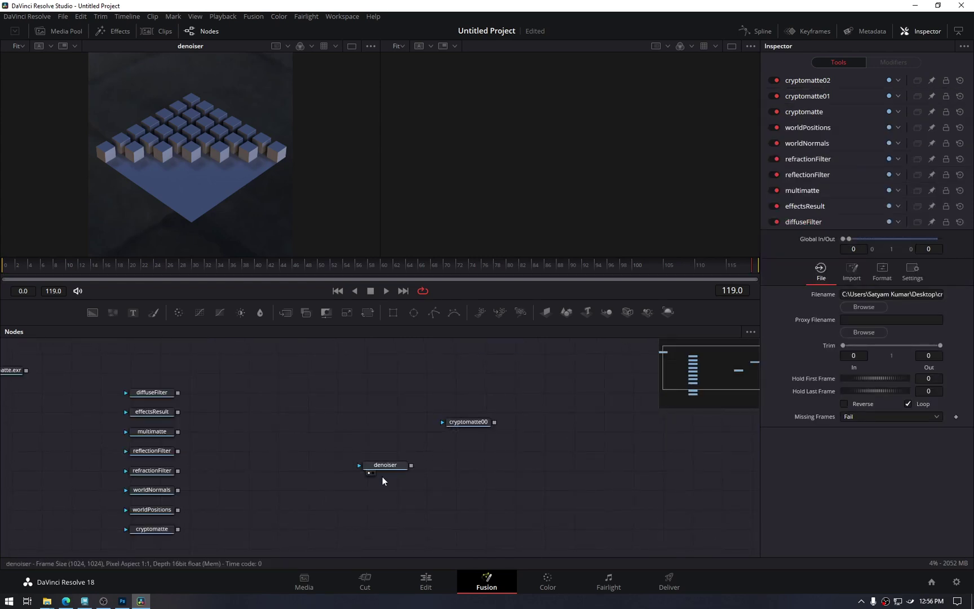
drag(466, 422, 446, 411)
Space the denoiser and cryptomatte00 nodes apart and preview the denoiser pass in the first viewer.
drag(429, 447, 330, 392)
key(1)
key(1)
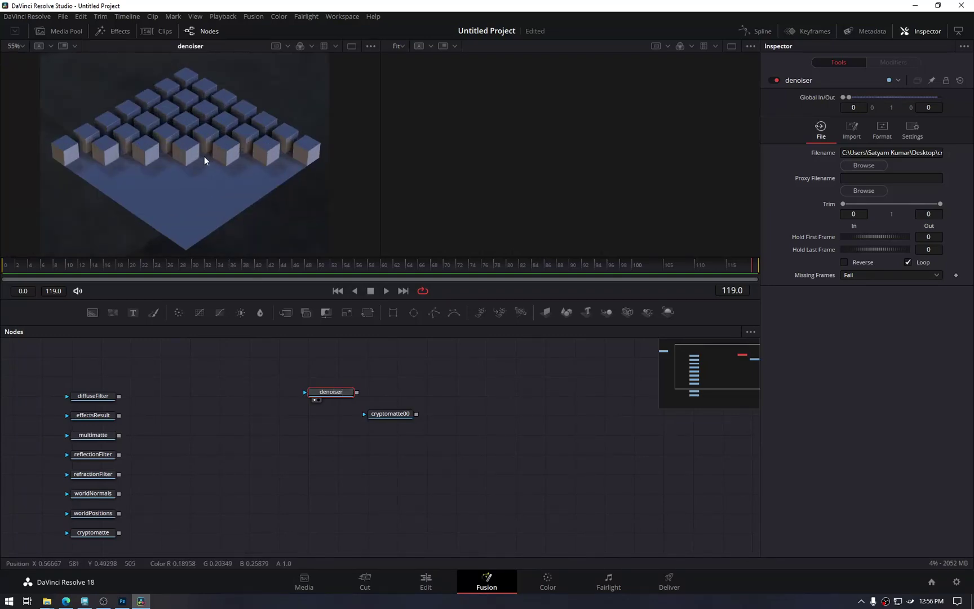
drag(380, 413, 546, 388)
key(1)
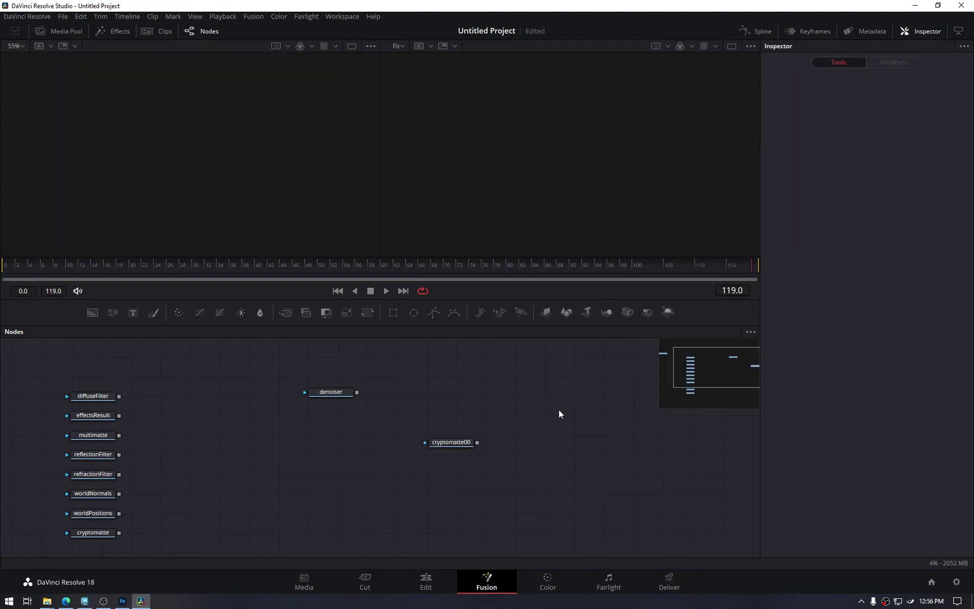
Add a MediaOut node to the right of the denoiser and cryptomatte00 nodes.
key(shift+space)
text(media)
key(Down)
key(Return)
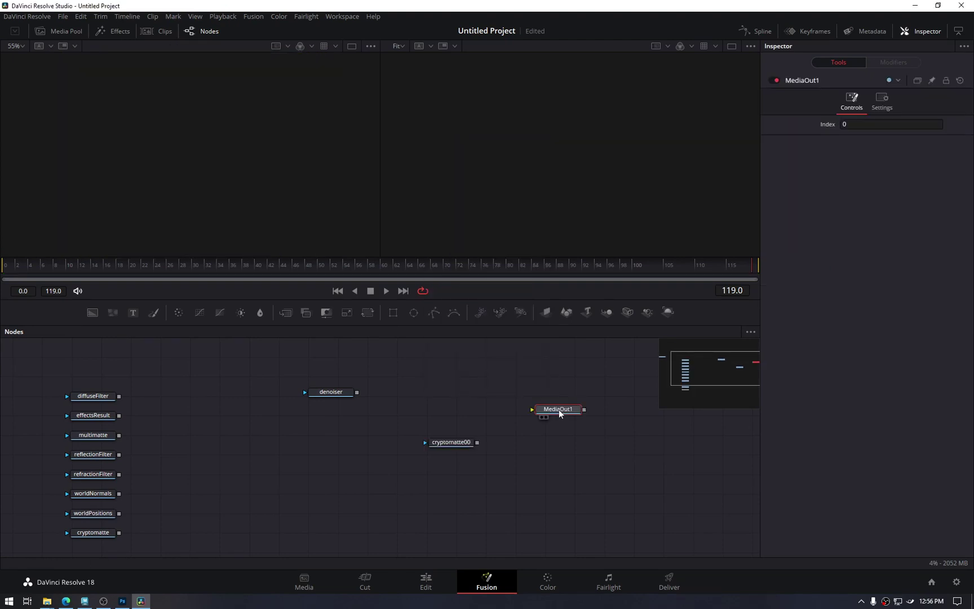
drag(520, 383, 481, 404)
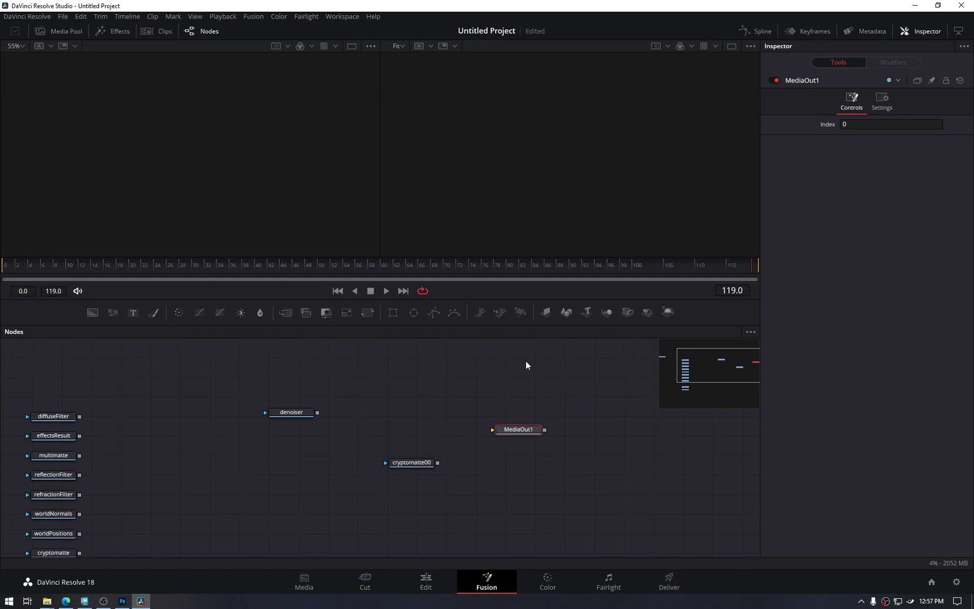
Reposition the MediaOut node, connect cryptomatte00's output to it, and show MediaOut in the first viewer.
drag(519, 430, 527, 408)
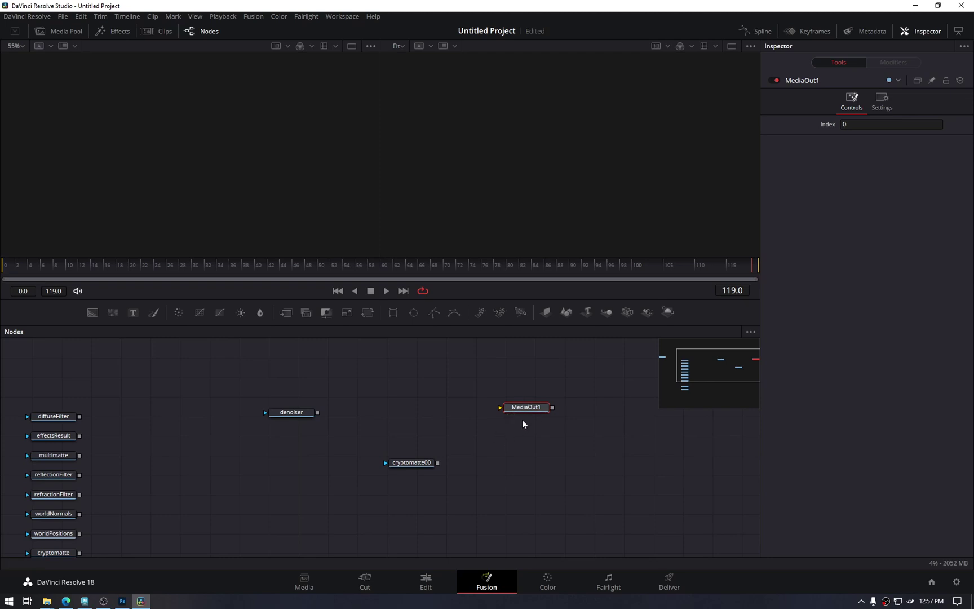
drag(438, 462, 498, 412)
key(1)
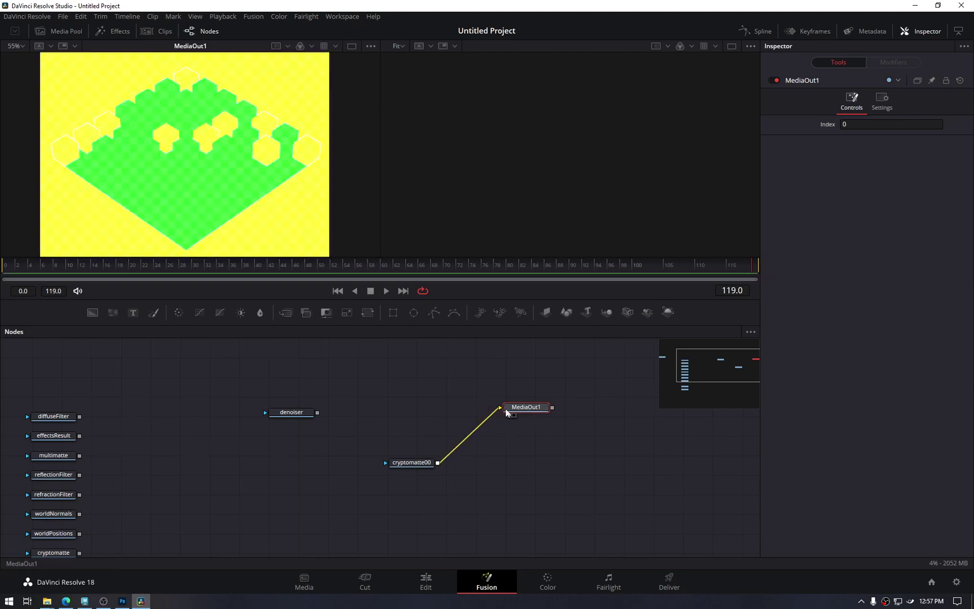
Connect the denoiser output to MediaOut and add a Cryptomatte node fed by cryptomatte00.
drag(320, 411, 501, 405)
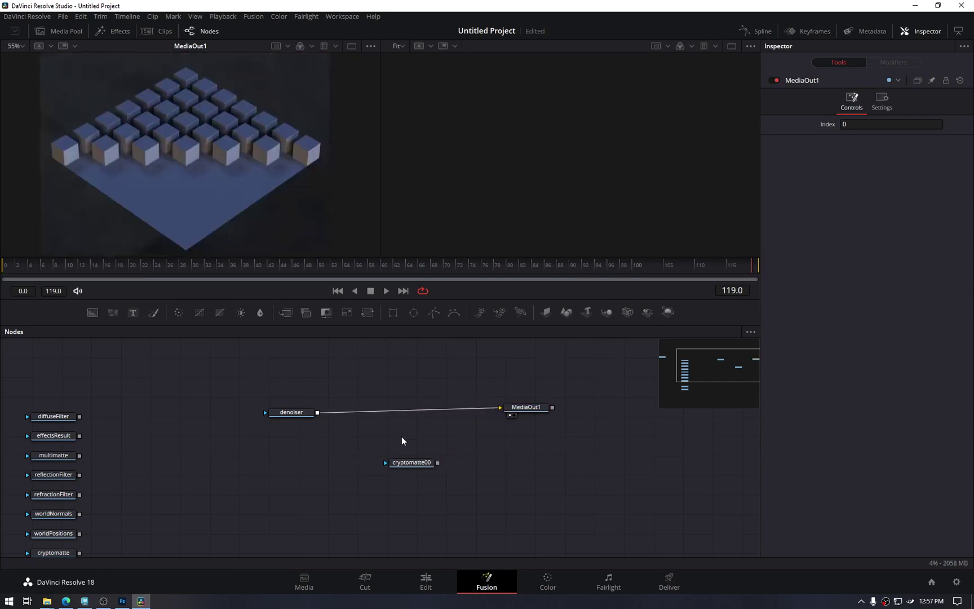
click(420, 466)
key(shift+space)
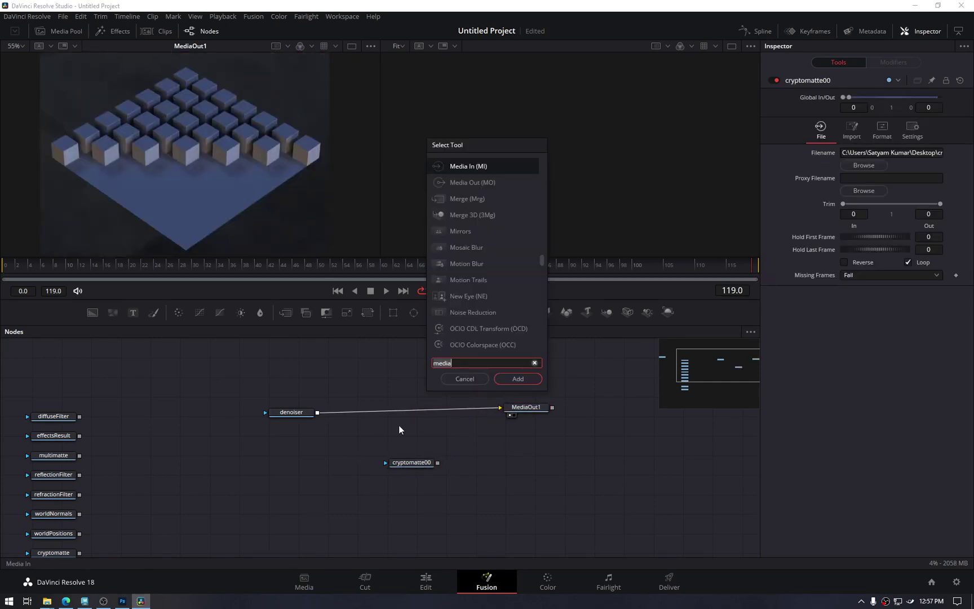
text(cry)
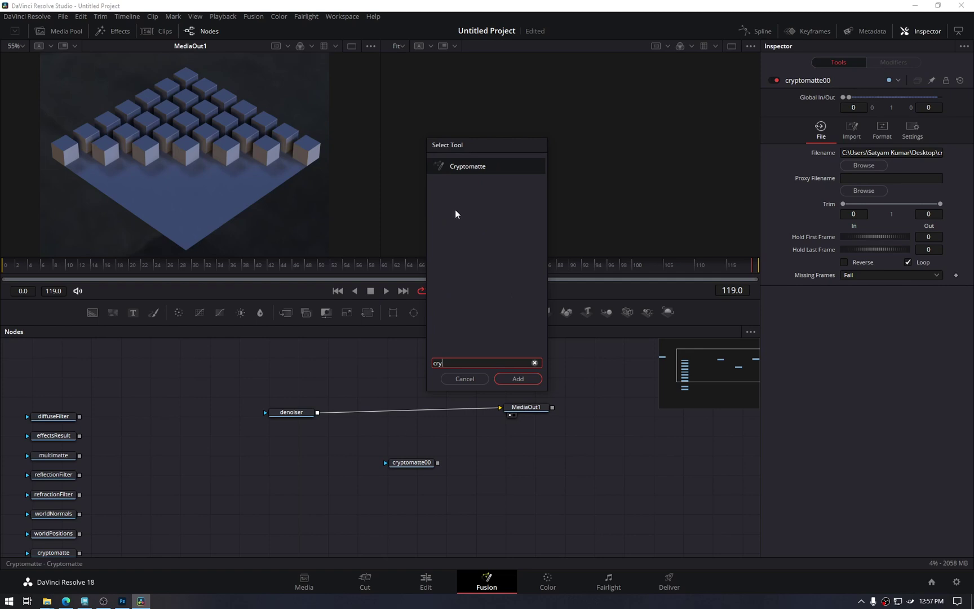
click(467, 168)
click(505, 380)
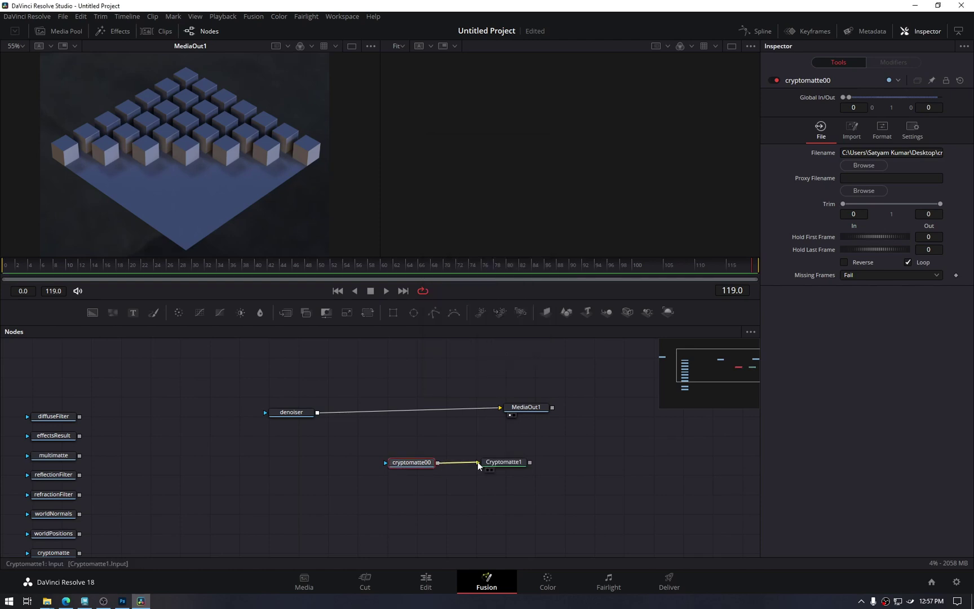
Show the new Cryptomatte node in both viewers.
click(497, 462)
key(1)
key(2)
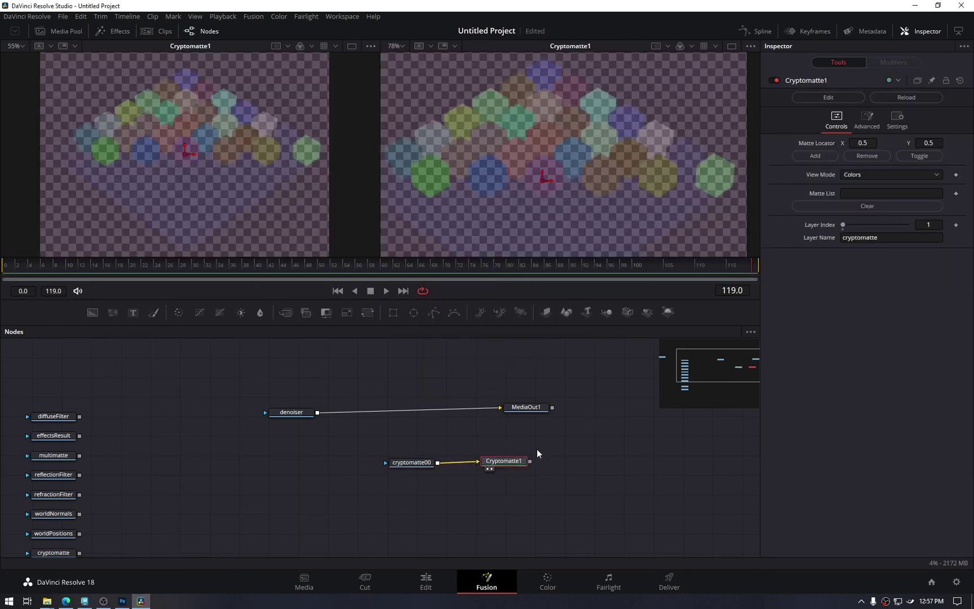
Add the central cube pCube15, the rearmost cube pCube7 and a cube in the left part of the grid to the Cryptomatte matte list.
drag(552, 99, 566, 130)
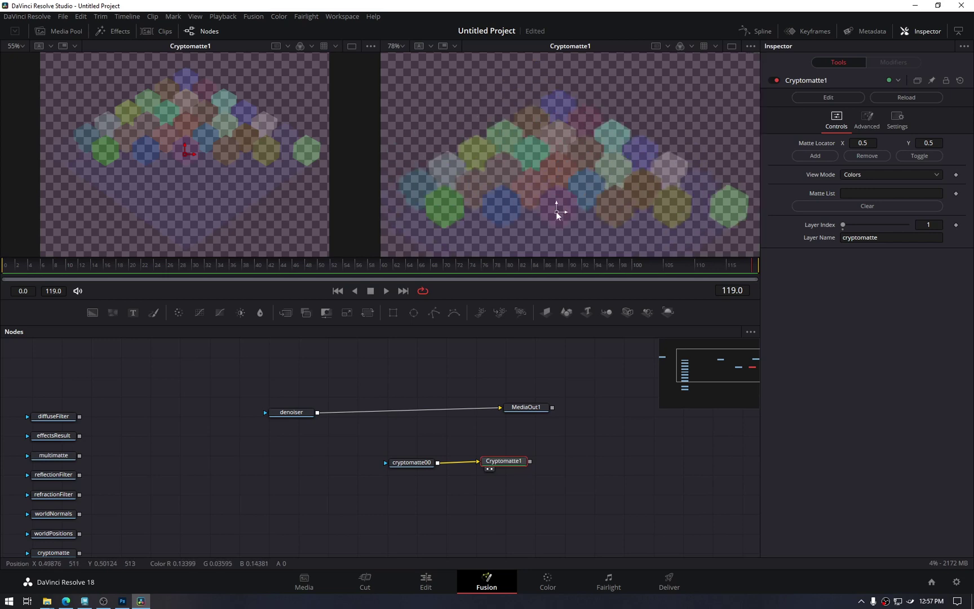
drag(557, 213, 516, 167)
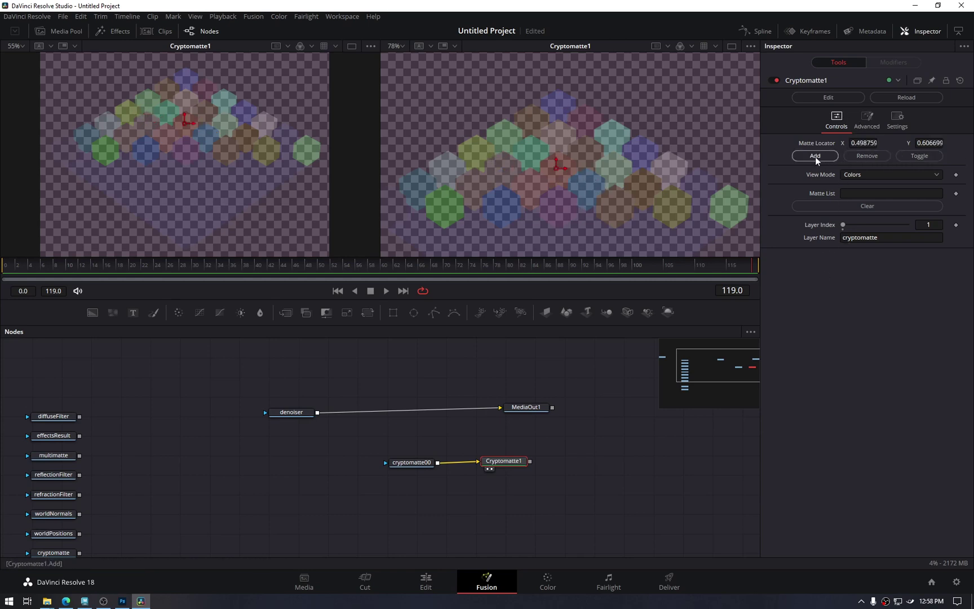
drag(558, 167, 561, 167)
click(813, 155)
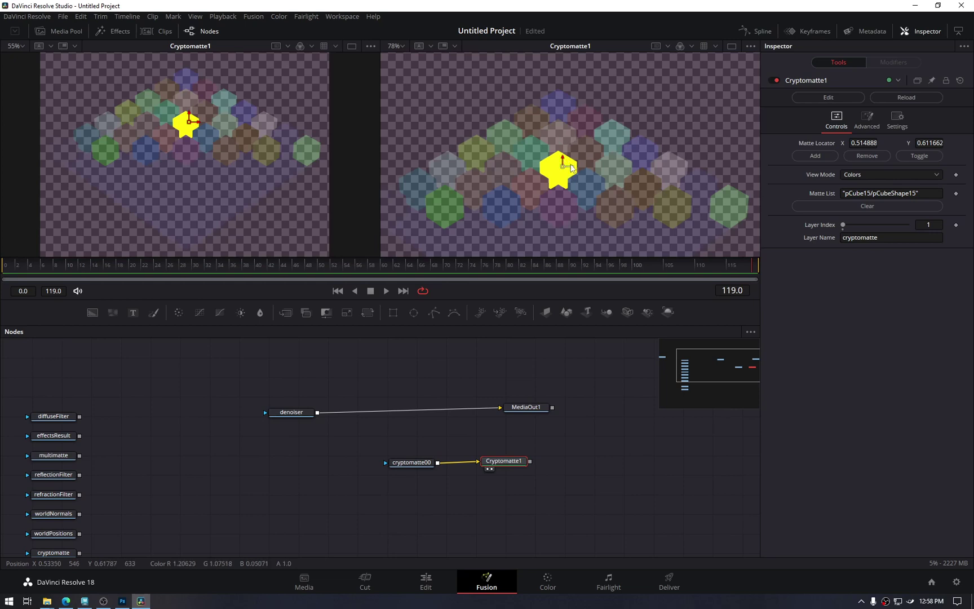
drag(572, 168, 563, 102)
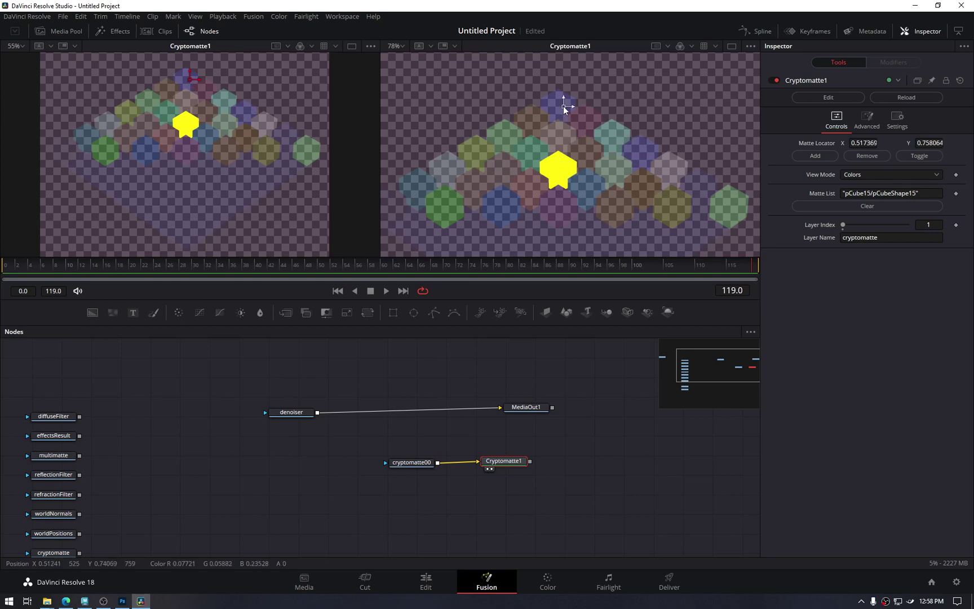
click(815, 156)
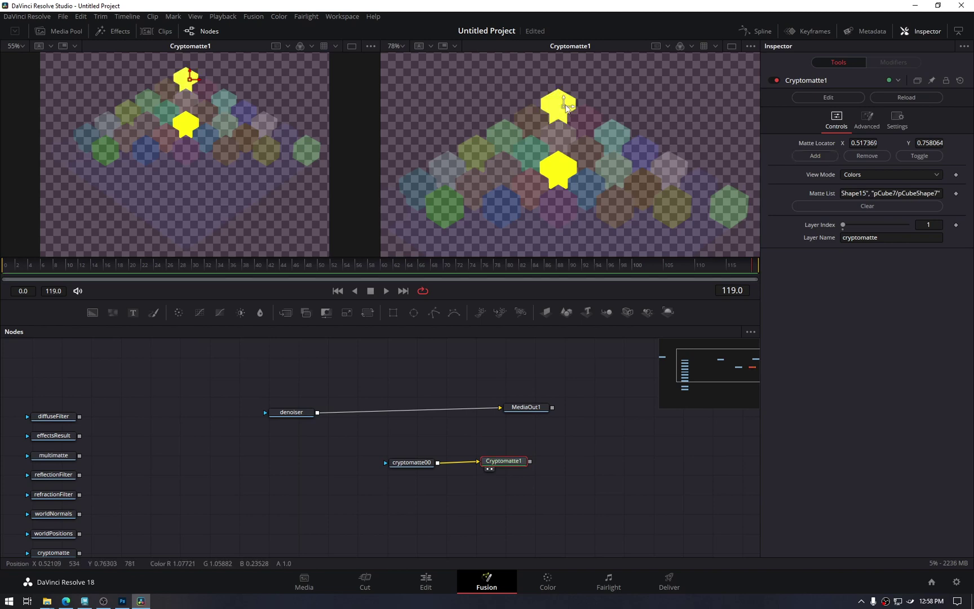
drag(566, 108, 483, 171)
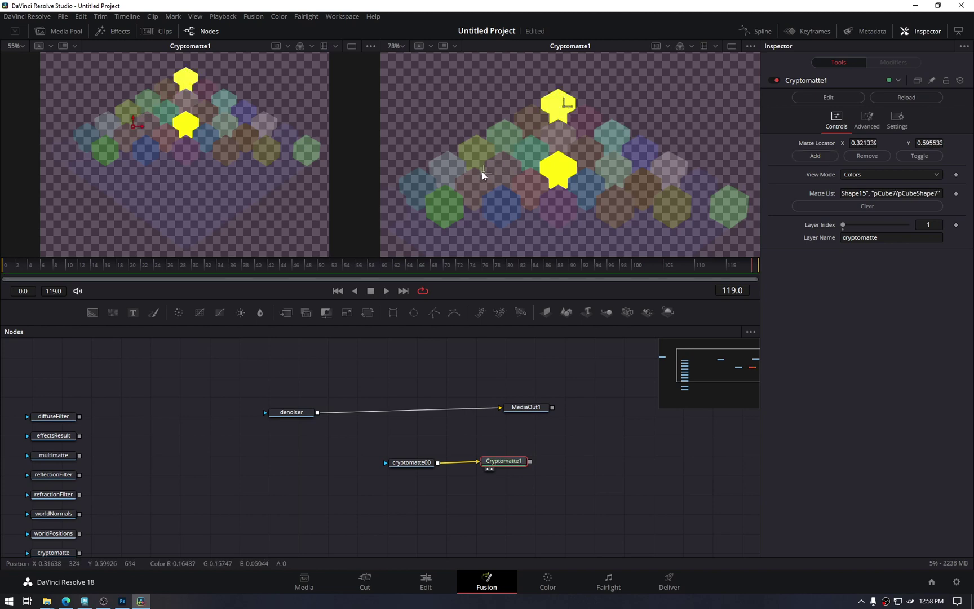
click(817, 159)
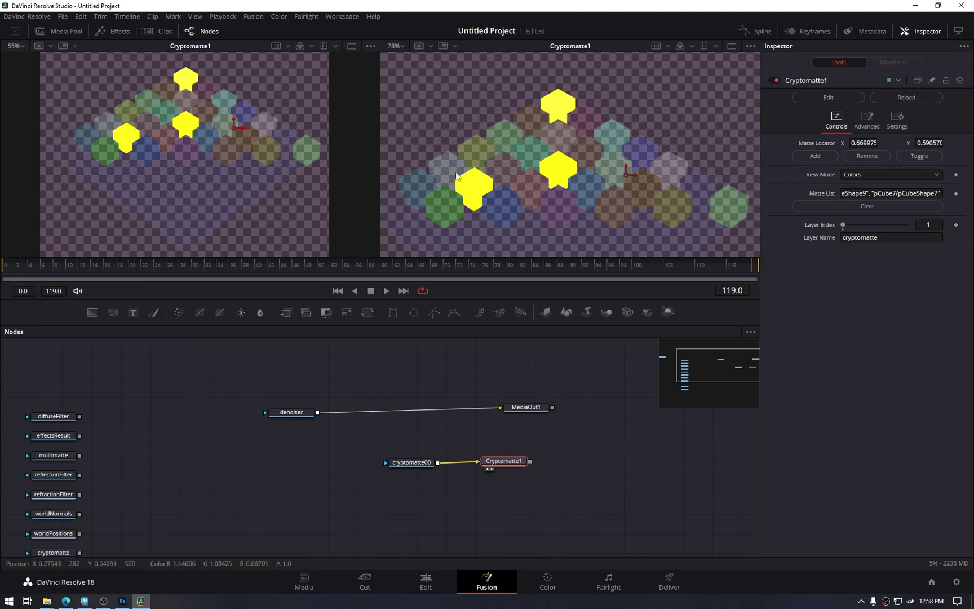
Paste a copy of the Cryptomatte node, feed it from cryptomatte00 and show it in the second viewer.
drag(565, 487, 497, 458)
key(ctrl+v)
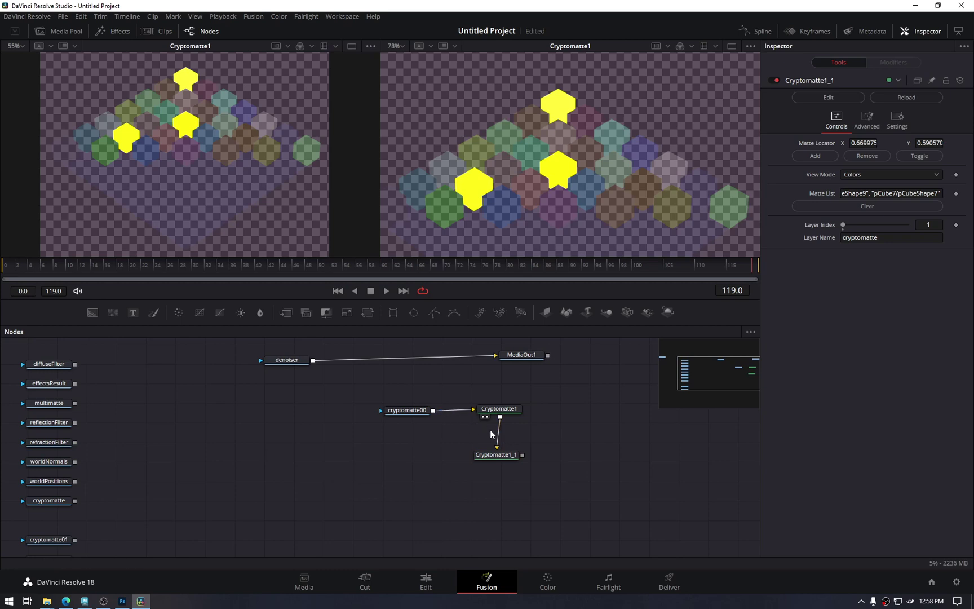
drag(435, 411, 472, 458)
click(483, 457)
key(2)
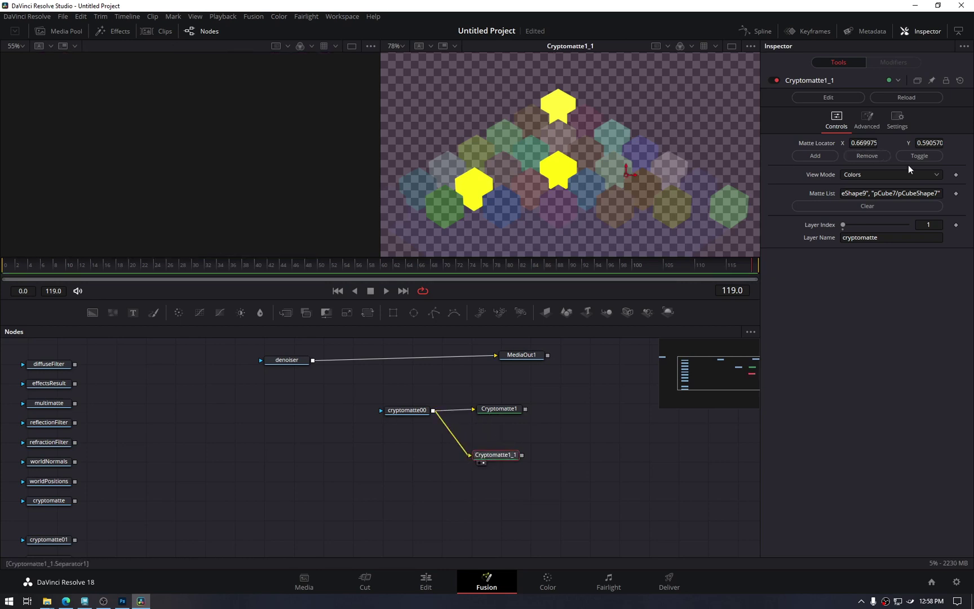
Remove the copied matte entries from the duplicate Cryptomatte node and add cubes pCube21 and pCube24 to its matte list instead.
mouse_move(627, 173)
mouse_down()
mouse_move(557, 173)
mouse_move(571, 118)
mouse_move(490, 203)
mouse_move(474, 185)
mouse_move(505, 200)
mouse_move(673, 171)
mouse_move(645, 188)
mouse_up()
click(867, 155)
click(865, 157)
click(868, 155)
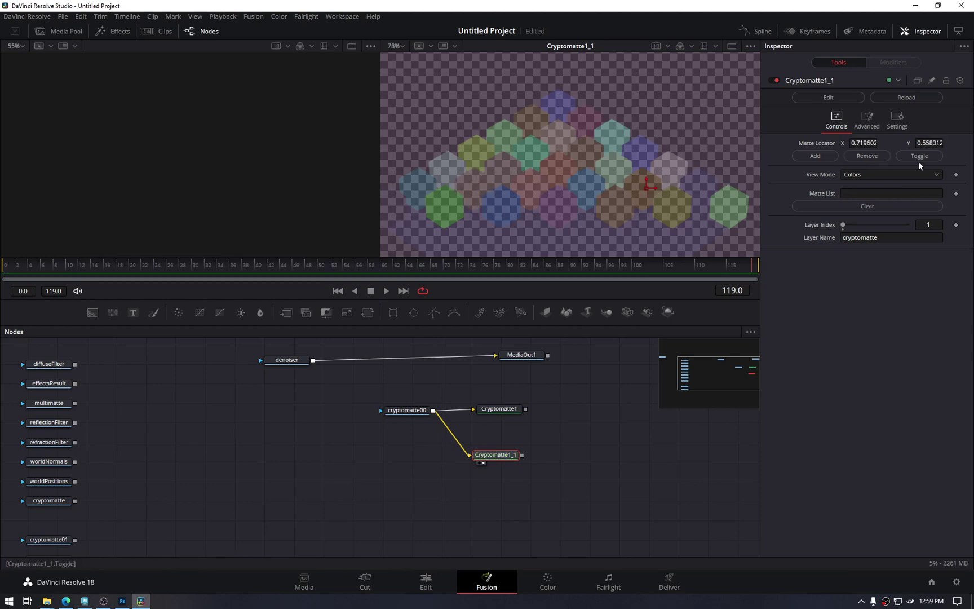
click(823, 155)
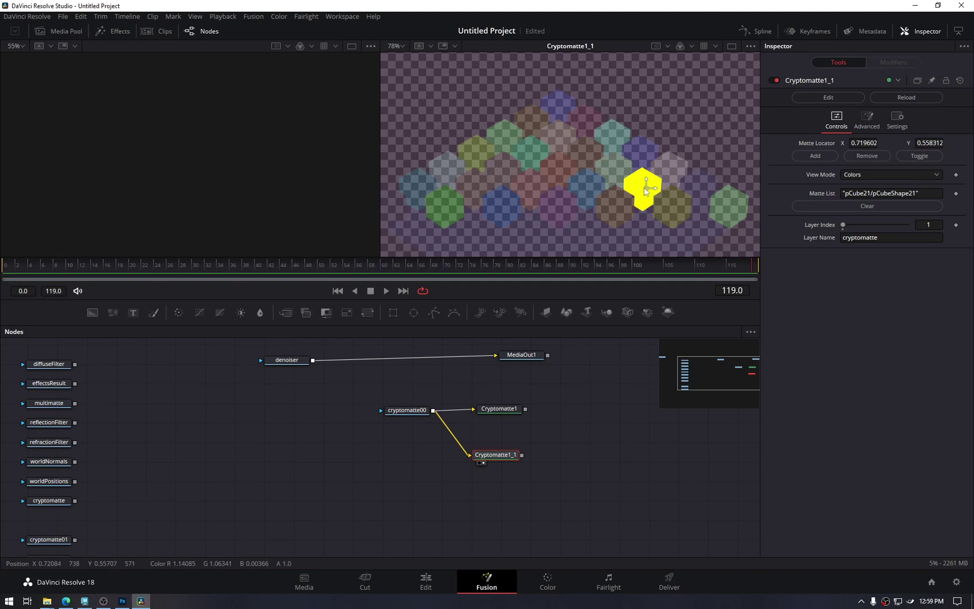
drag(646, 190, 614, 135)
click(827, 156)
Add a third Cryptomatte node fed directly by cryptomatte00, show it in the second viewer and add the rearmost cube to its matte list.
key(shift+space)
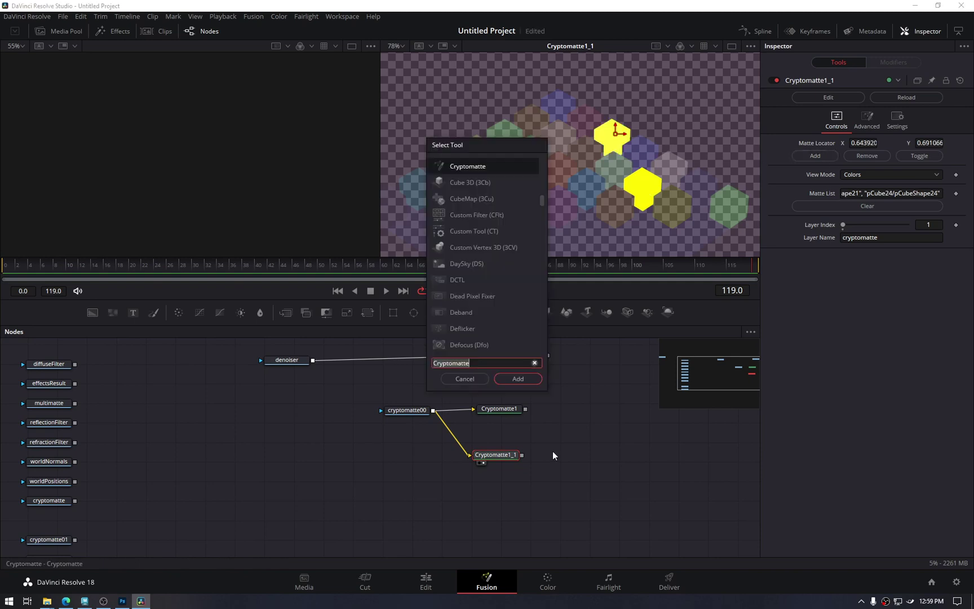
key(Return)
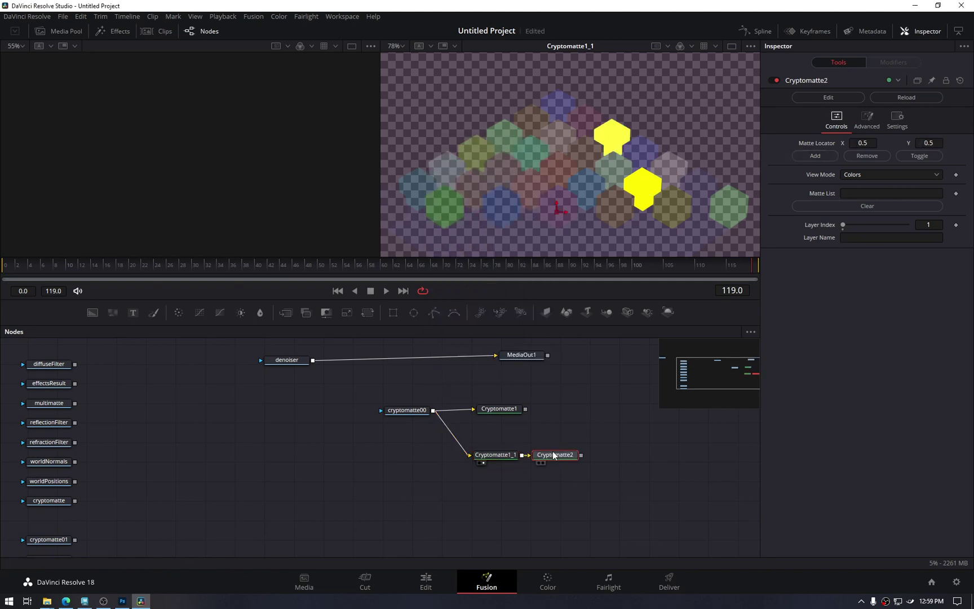
drag(554, 453, 551, 471)
drag(437, 414, 507, 500)
key(2)
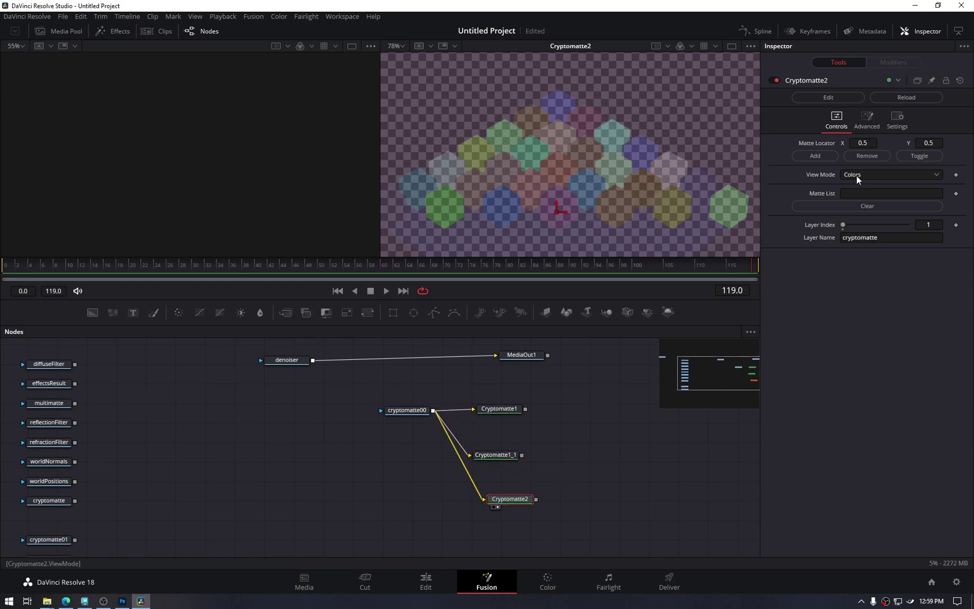
drag(563, 208, 575, 111)
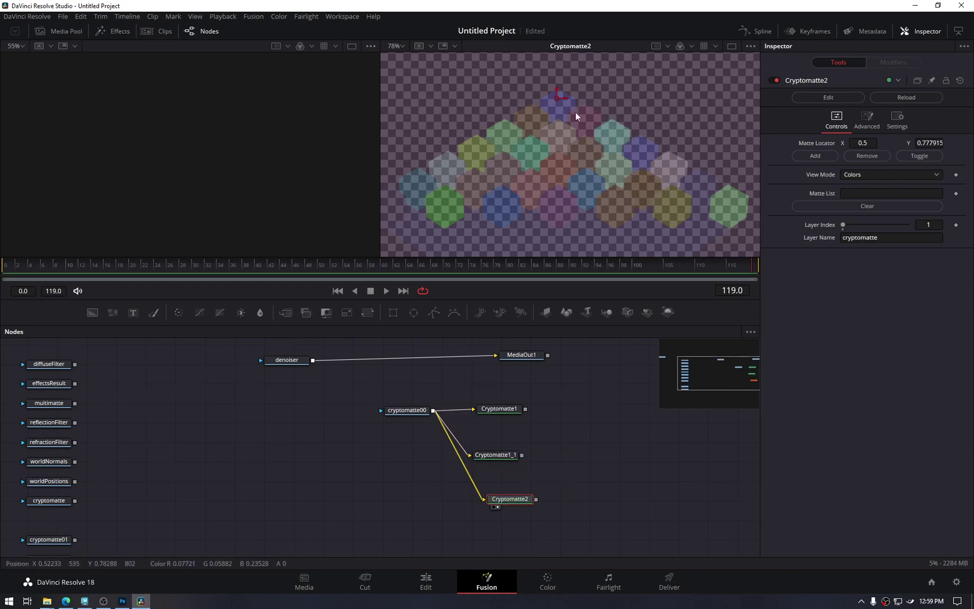
click(825, 163)
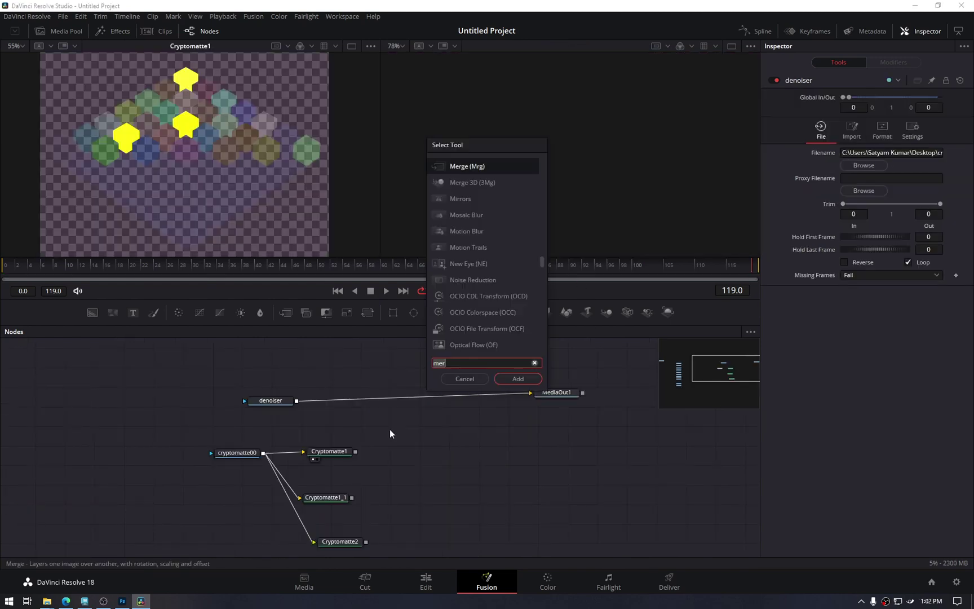
Insert a Color Corrector node between the denoiser and MediaOut nodes.
key(BackSpace)
key(BackSpace)
key(BackSpace)
text(cc)
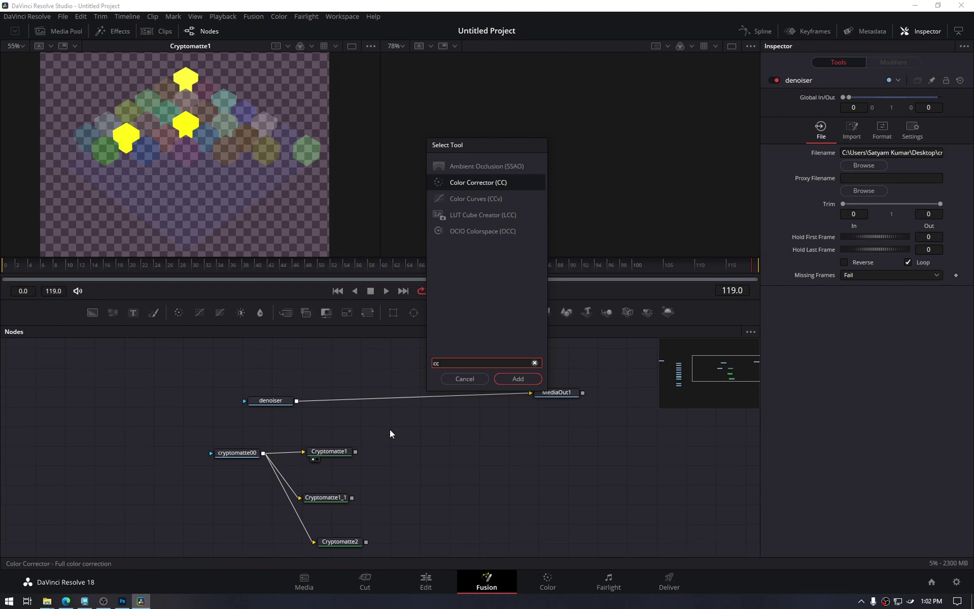
key(Return)
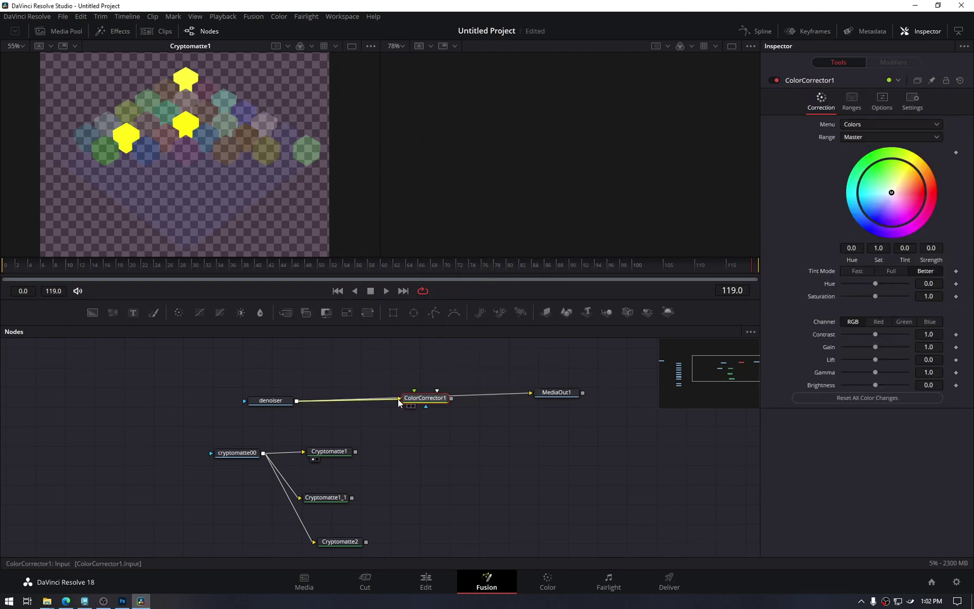
drag(446, 401, 530, 392)
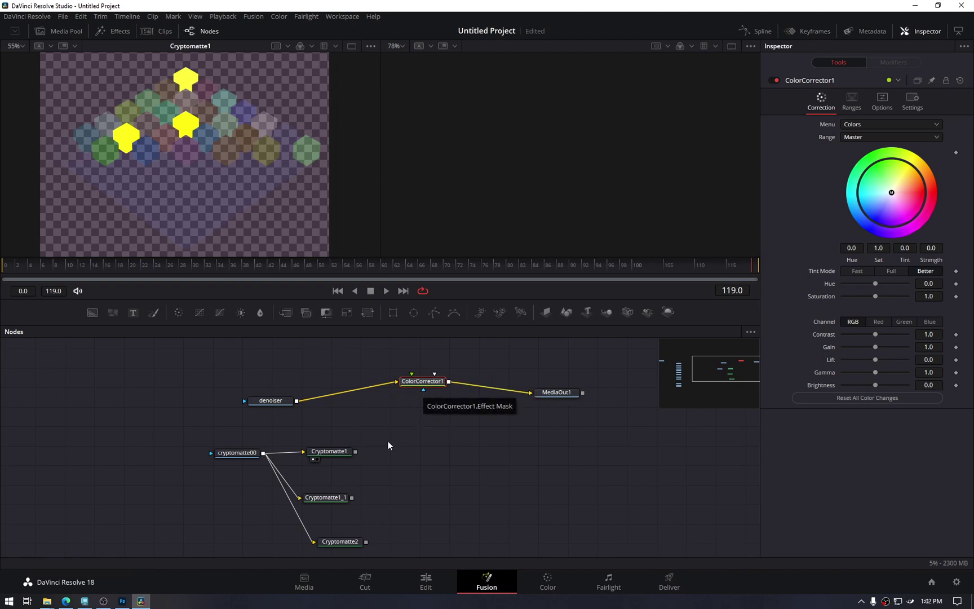
Connect the first Cryptomatte node as the Color Corrector's effect mask, preview the corrector in the second viewer and set Contrast to 1.73.
drag(355, 452, 424, 396)
key(2)
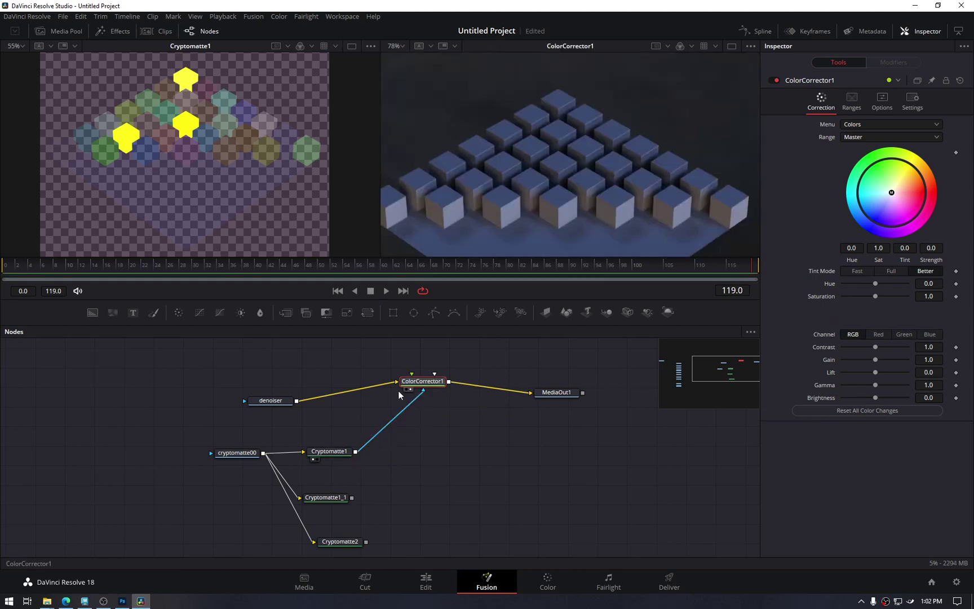
mouse_move(876, 347)
mouse_down()
mouse_move(901, 348)
mouse_move(887, 347)
mouse_up()
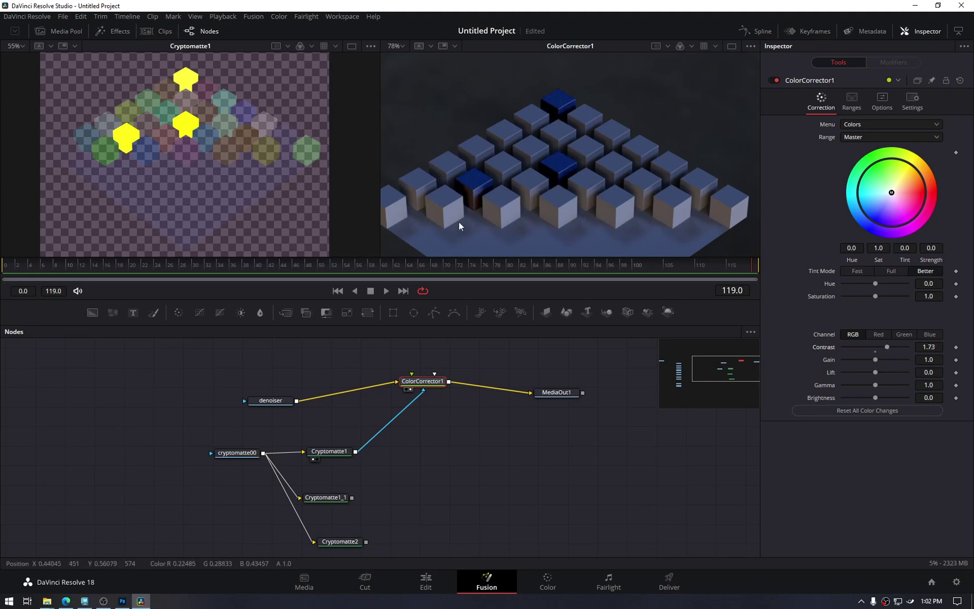
Switch the Color Corrector's effect mask to the second Cryptomatte node's output, and finally to the third one's.
click(339, 452)
drag(351, 451, 352, 498)
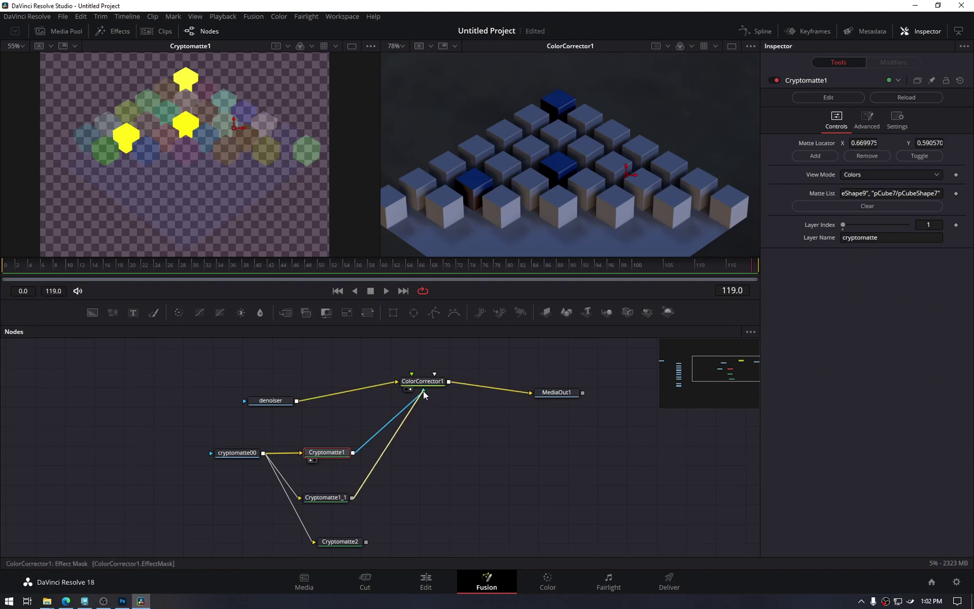
drag(366, 541, 424, 389)
scroll(554, 203, down, 1)
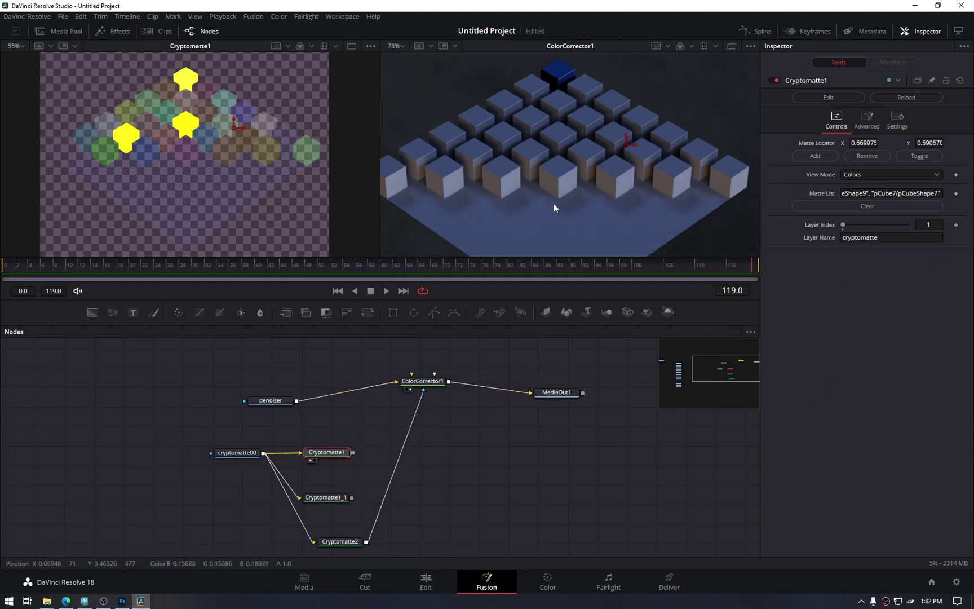
key(ctrl+f)
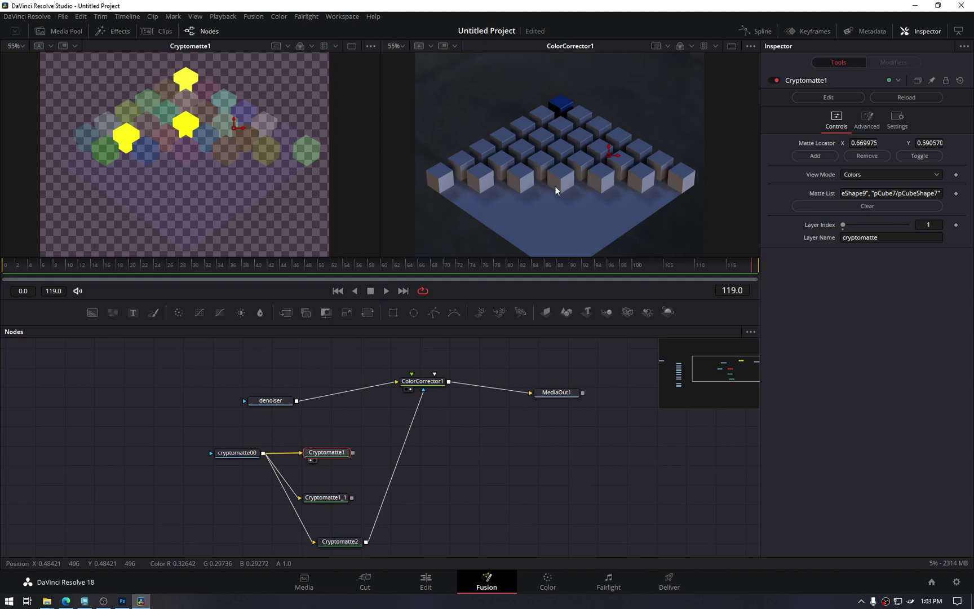
click(391, 437)
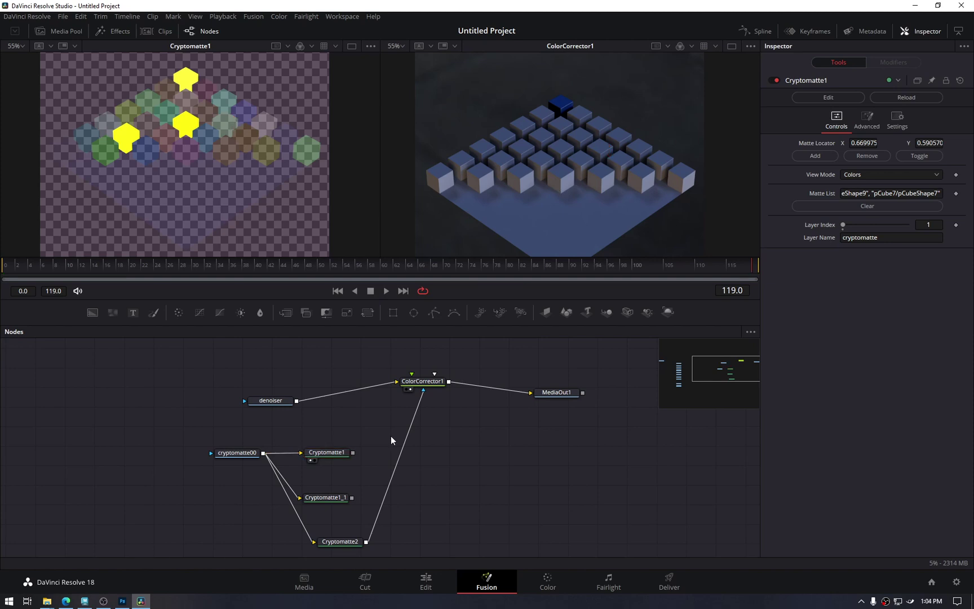